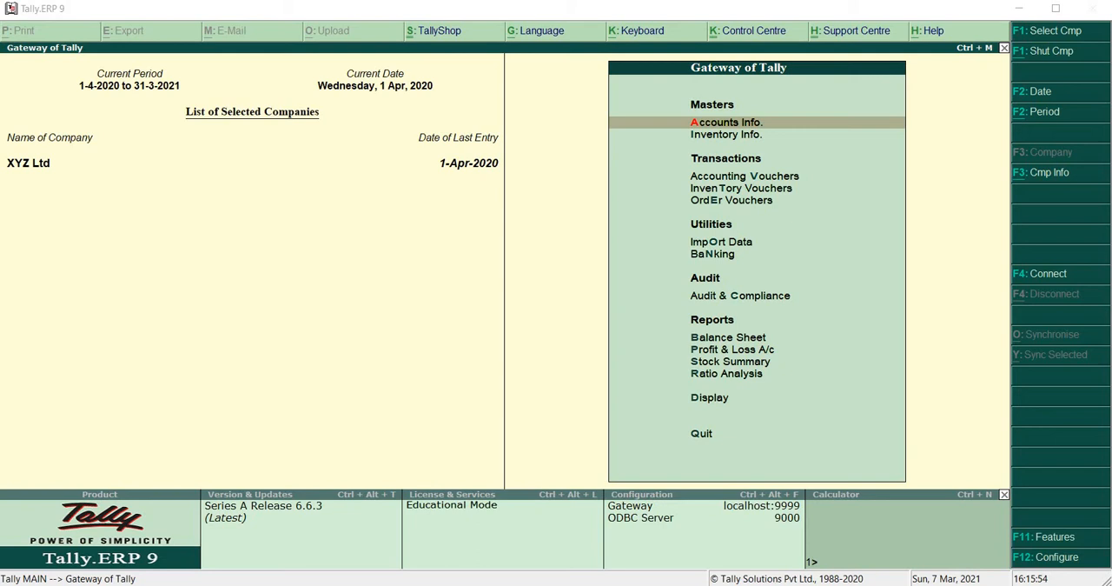
Check the bill-wise details setting in the company's accounting features, leaving the options as they are
{"action": "key", "text": "F11"}
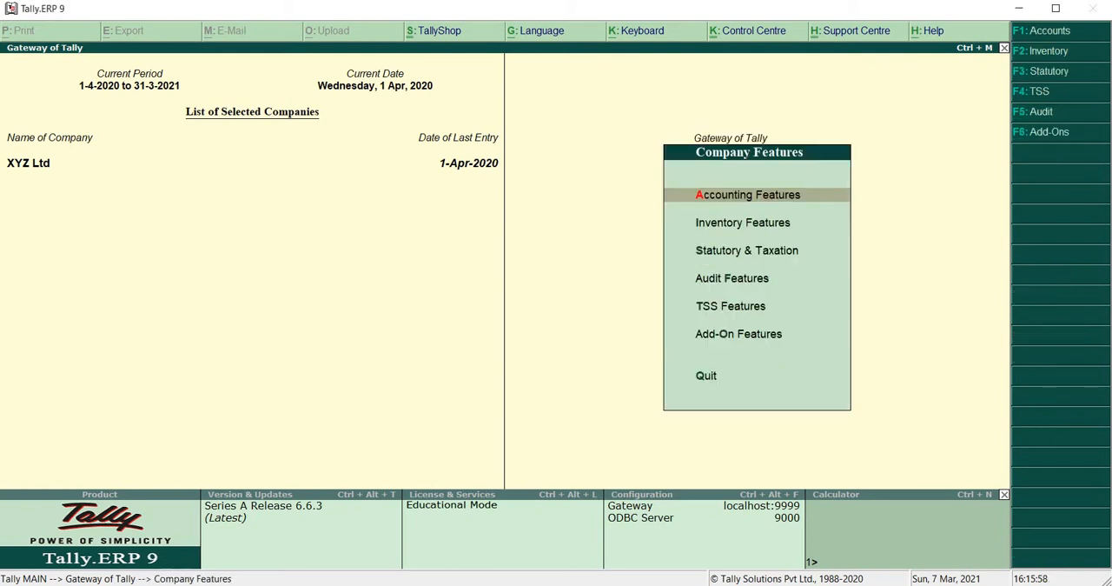
{"action": "key", "text": "Return"}
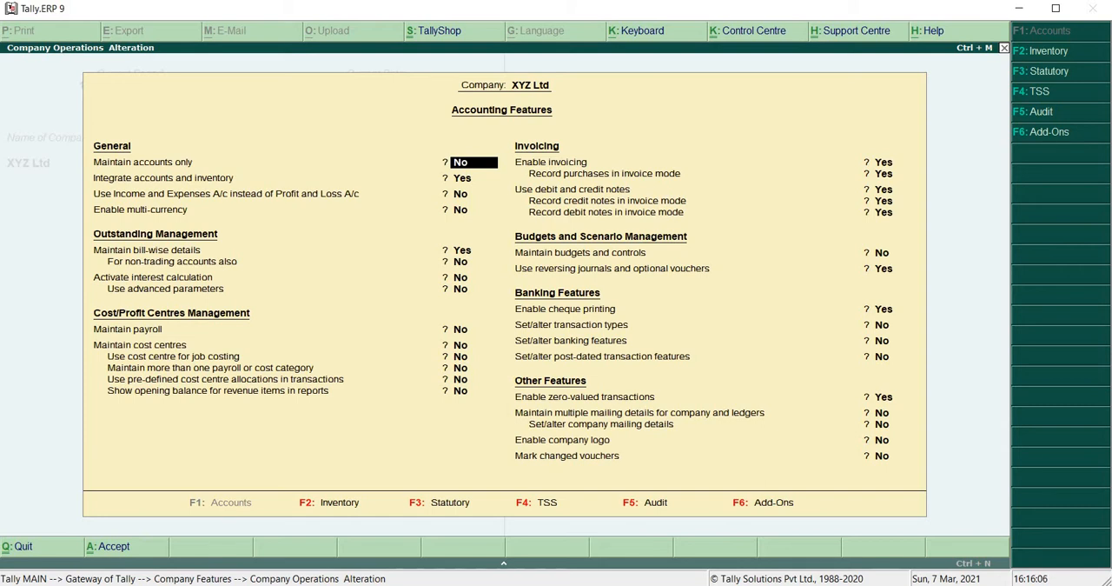
{"action": "left_click", "coordinate": [454, 250]}
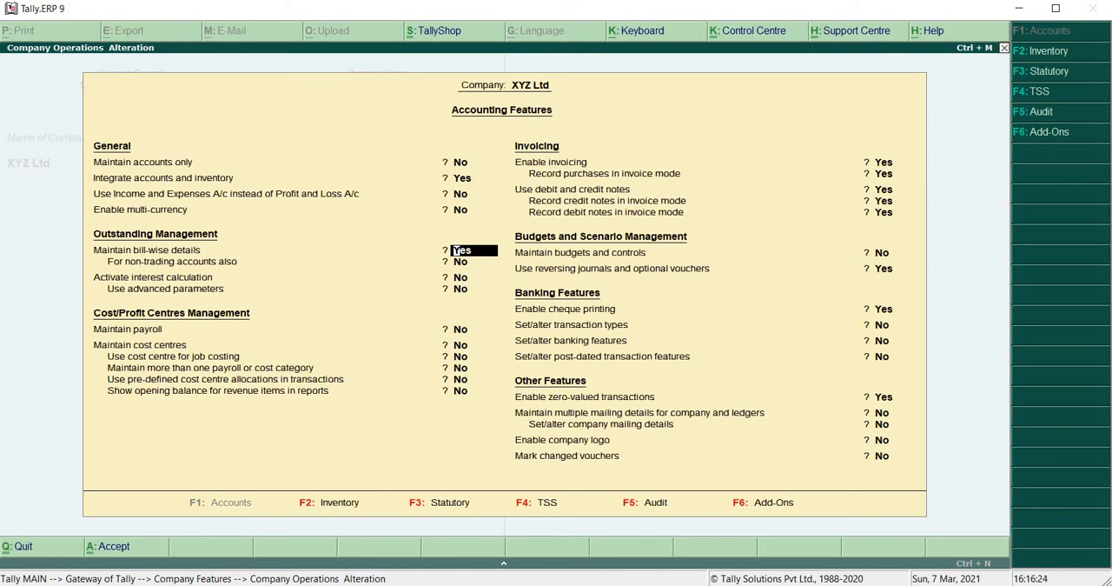
{"action": "key", "text": "Escape"}
{"action": "key", "text": "Escape"}
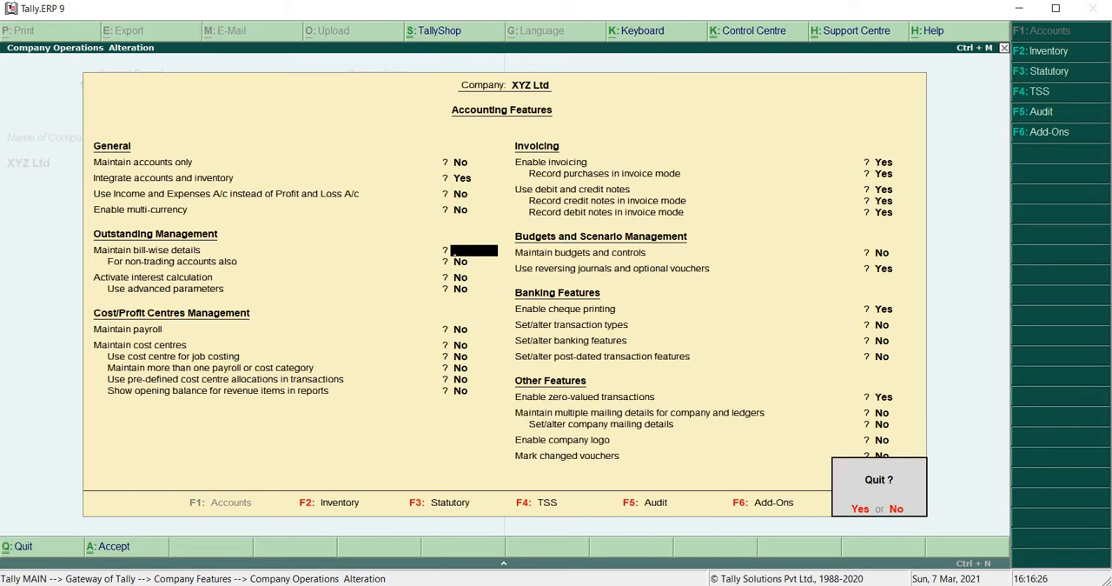
{"action": "key", "text": "y"}
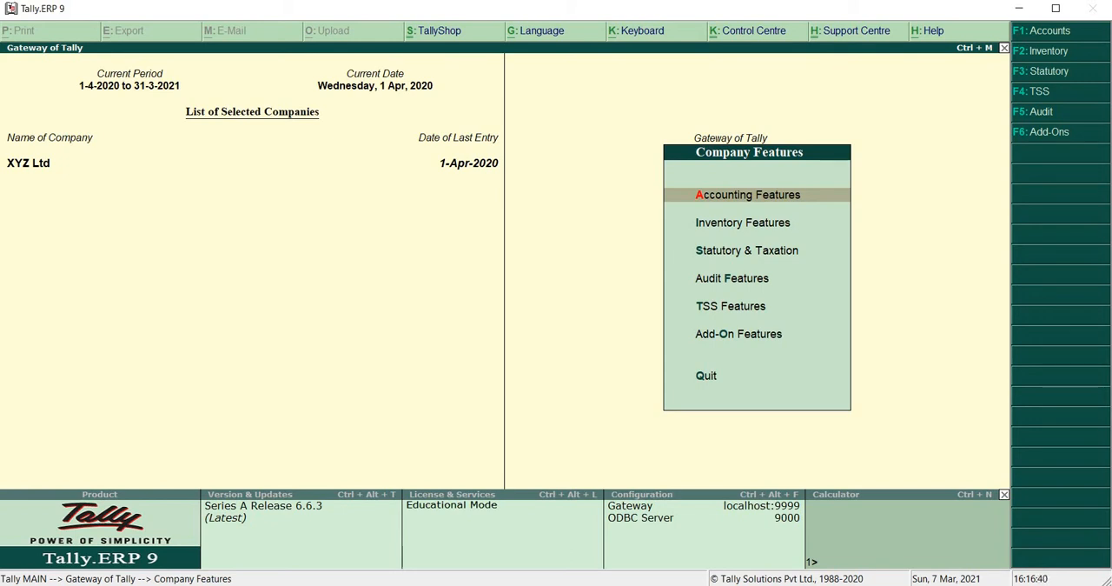
{"action": "key", "text": "Escape"}
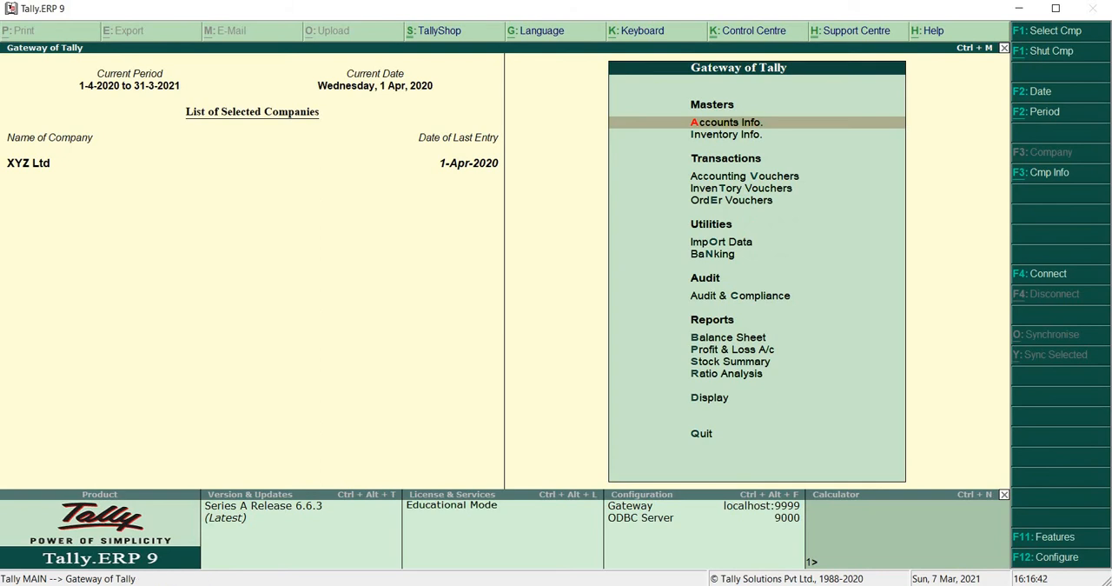
Start a new single ledger and enter the customer's name as the ledger name
{"action": "key", "text": "Return"}
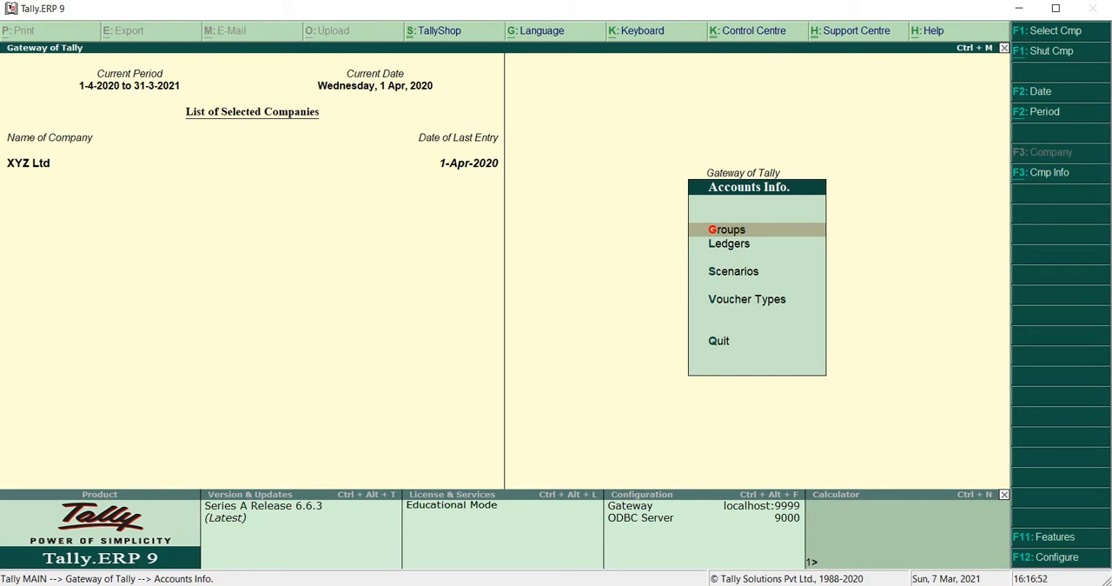
{"action": "key", "text": "Down"}
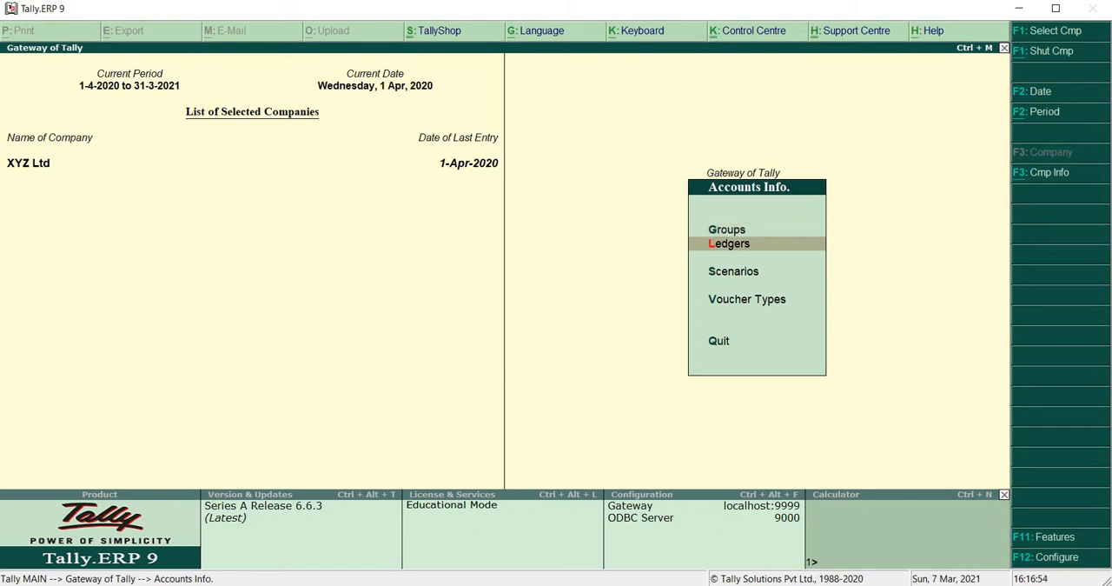
{"action": "key", "text": "Return"}
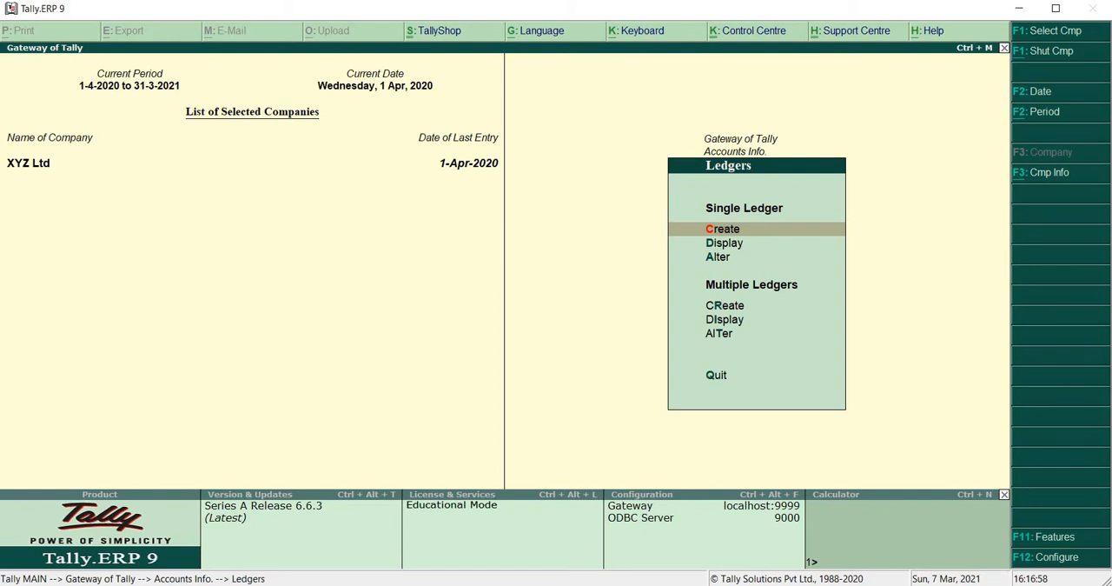
{"action": "key", "text": "Return"}
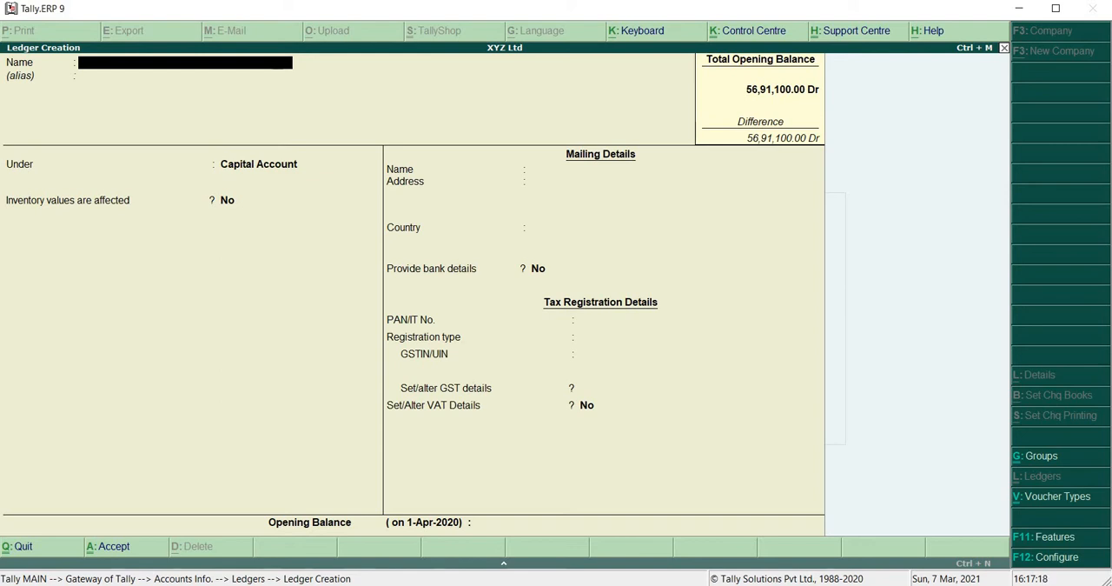
{"action": "type", "text": "V"}
{"action": "key", "text": "BackSpace"}
{"action": "type", "text": "MA"}
{"action": "key", "text": "BackSpace"}
{"action": "type", "text": "ATHEW"}
{"action": "key", "text": "Return"}
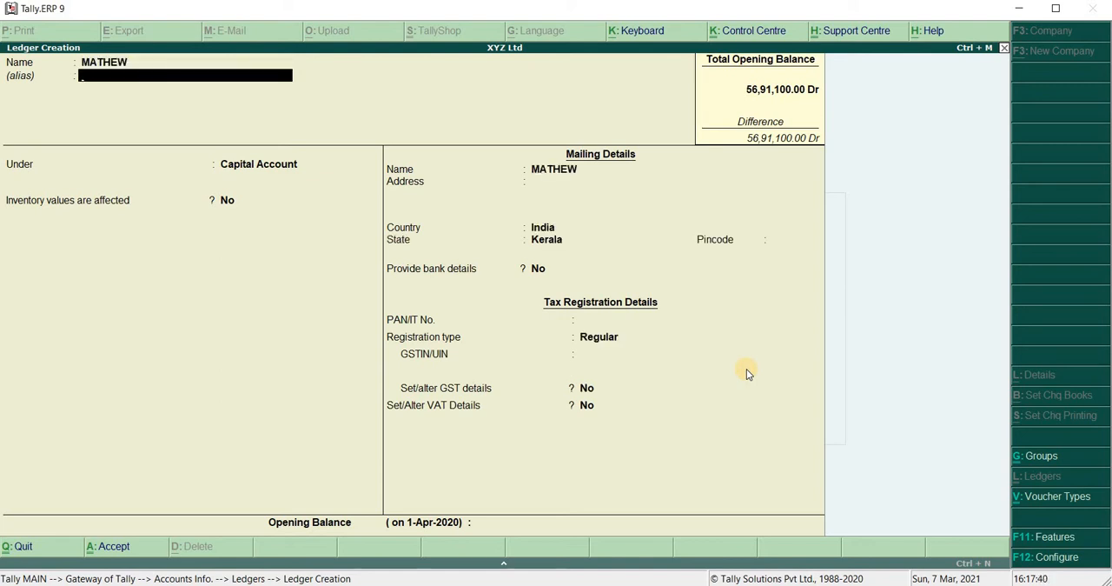
Leave the alias blank and place the customer ledger under the Sundry Debtors group
{"action": "key", "text": "Return"}
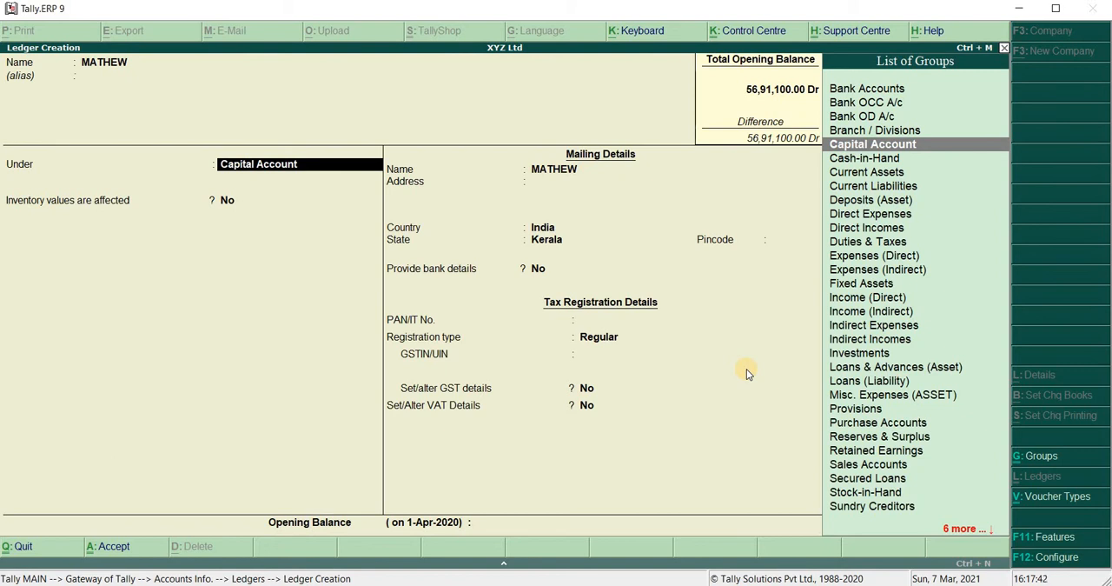
{"action": "key", "text": "Right"}
{"action": "key", "text": "BackSpace"}
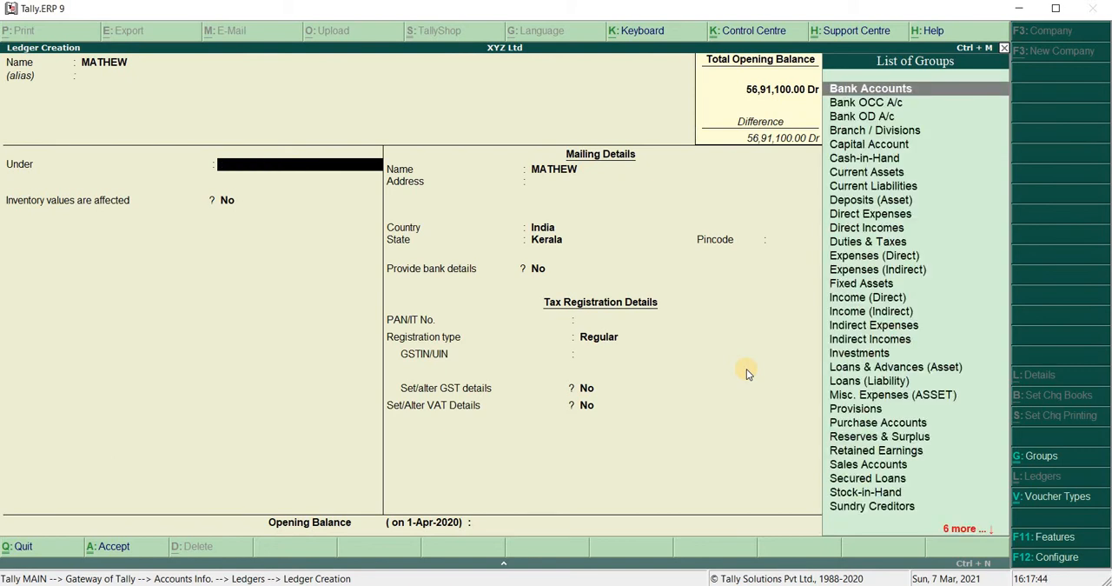
{"action": "type", "text": "SU"}
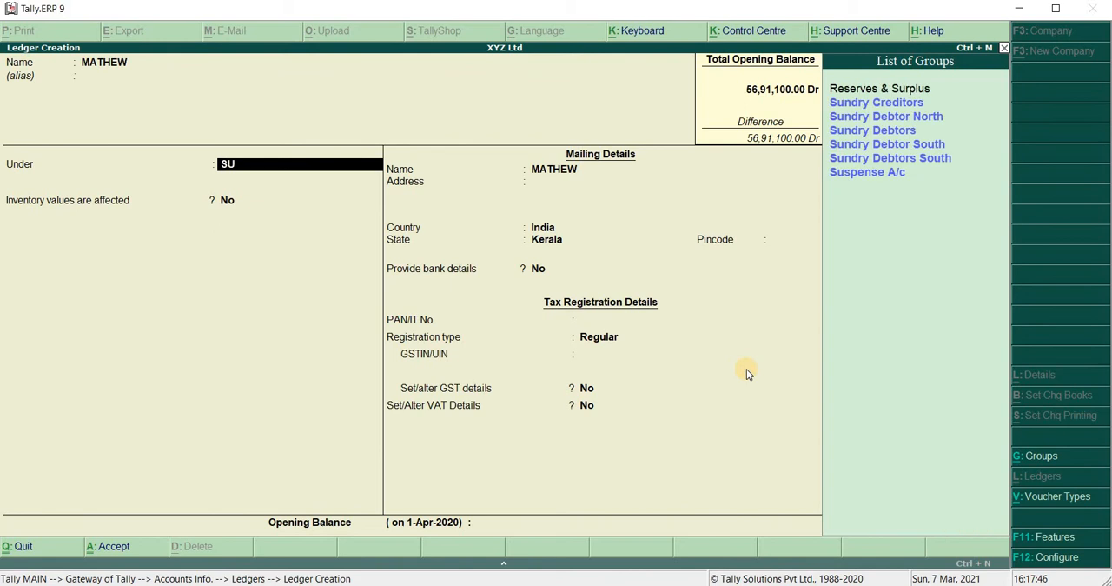
{"action": "key", "text": "Down"}
{"action": "key", "text": "Down"}
{"action": "key", "text": "Down"}
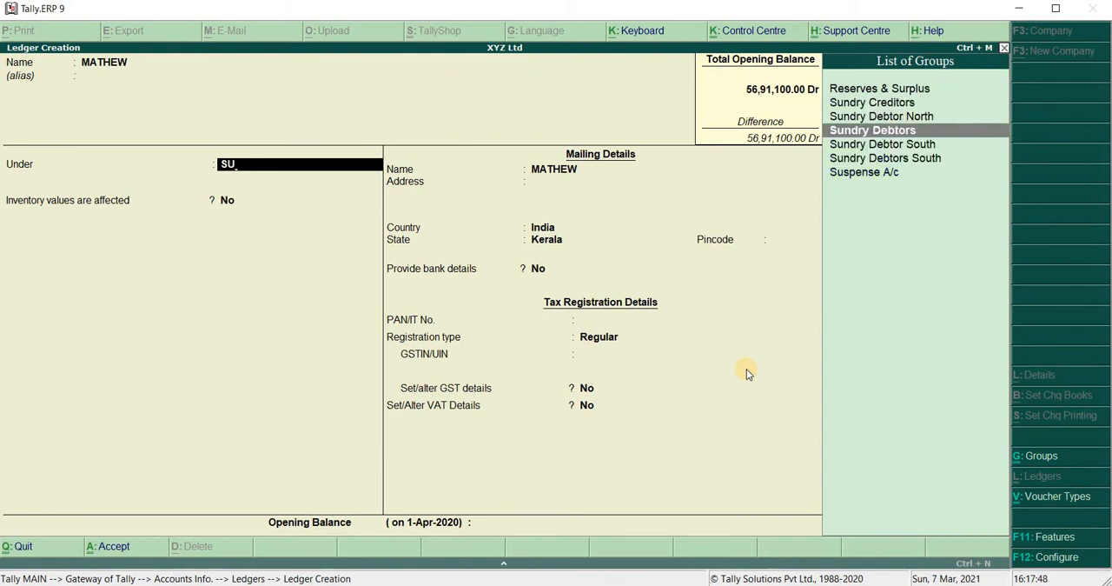
{"action": "key", "text": "Return"}
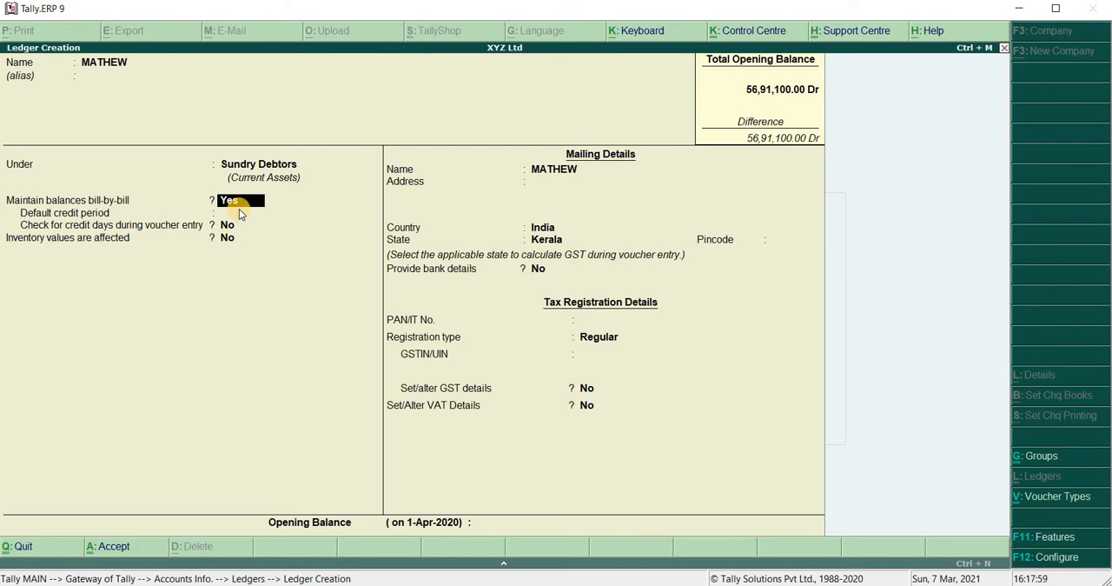
Keep bill-by-bill balances, set the default credit period to 30 days, enable checking credit days during voucher entry, and save the ledger
{"action": "key", "text": "Return"}
{"action": "key", "text": "Return"}
{"action": "type", "text": "Y"}
{"action": "key", "text": "Return"}
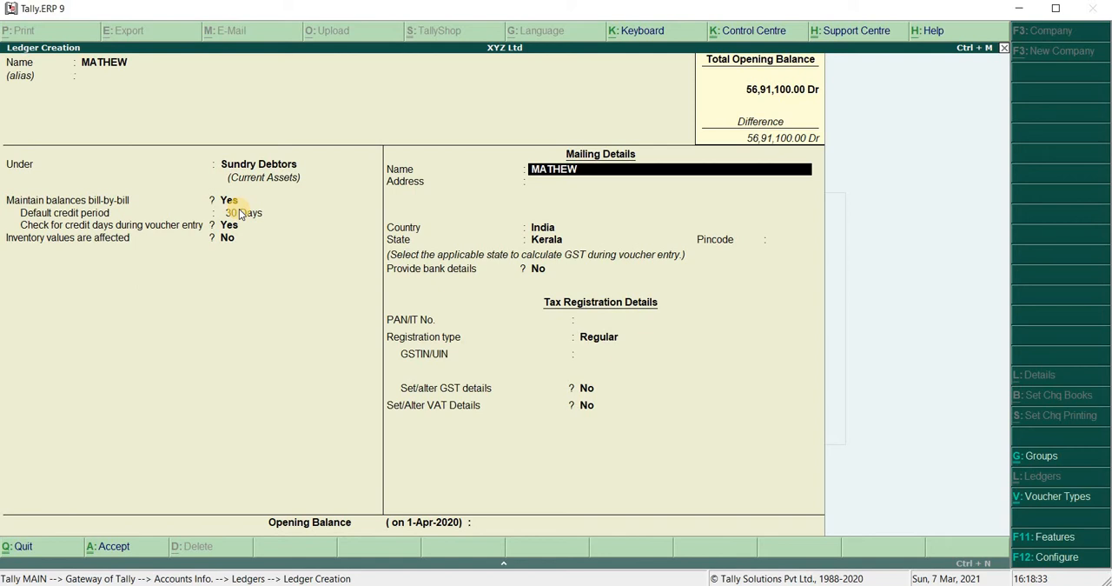
{"action": "key", "text": "Return"}
{"action": "key", "text": "Return"}
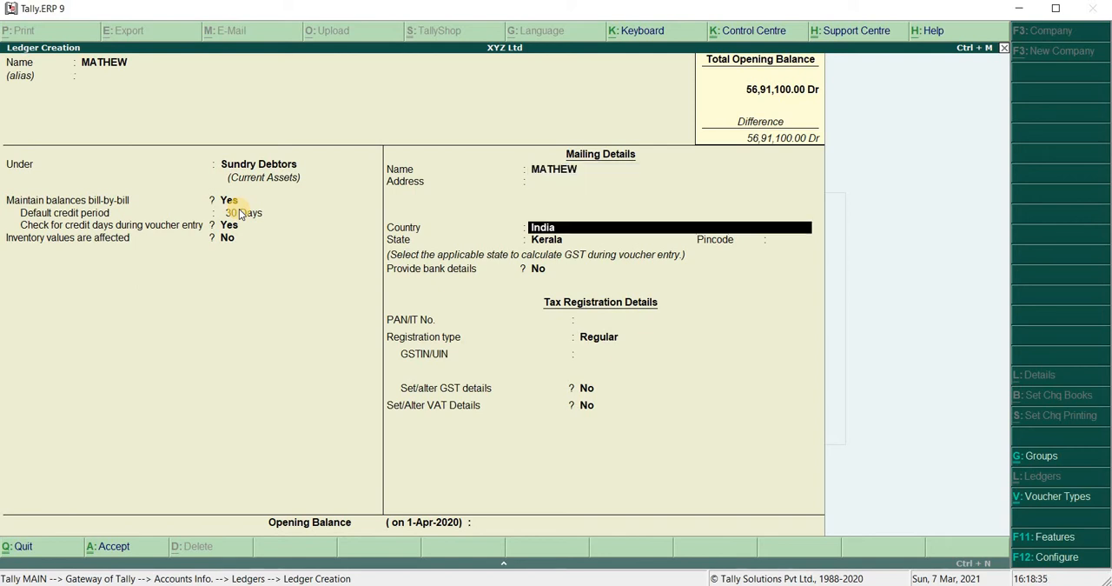
{"action": "key", "text": "Return"}
{"action": "key", "text": "Return"}
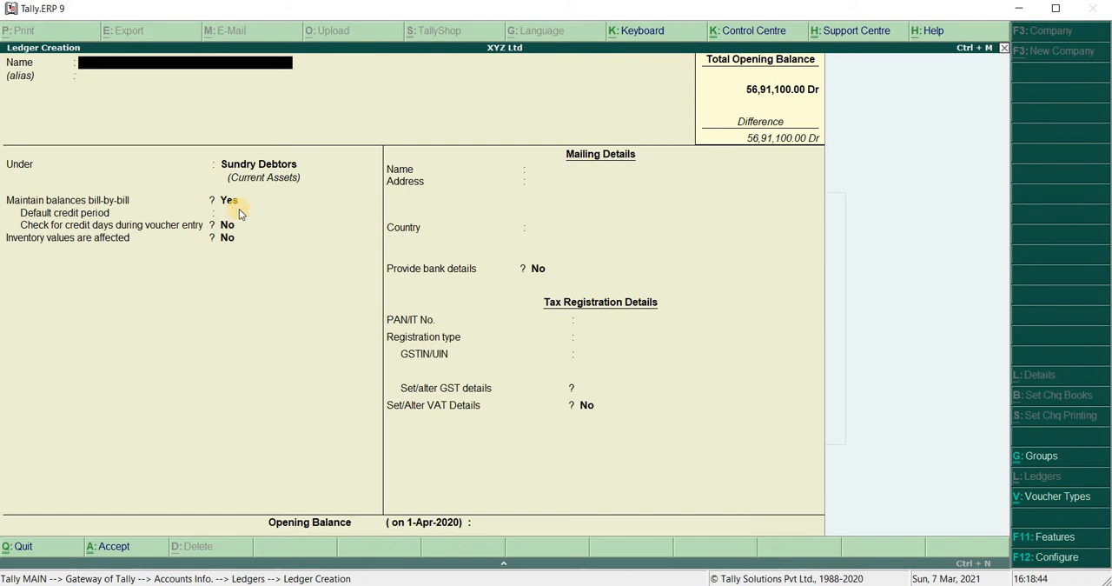
Leave ledger creation and start a Sales accounting voucher with the voucher class Not Applicable
{"action": "key", "text": "super+plus"}
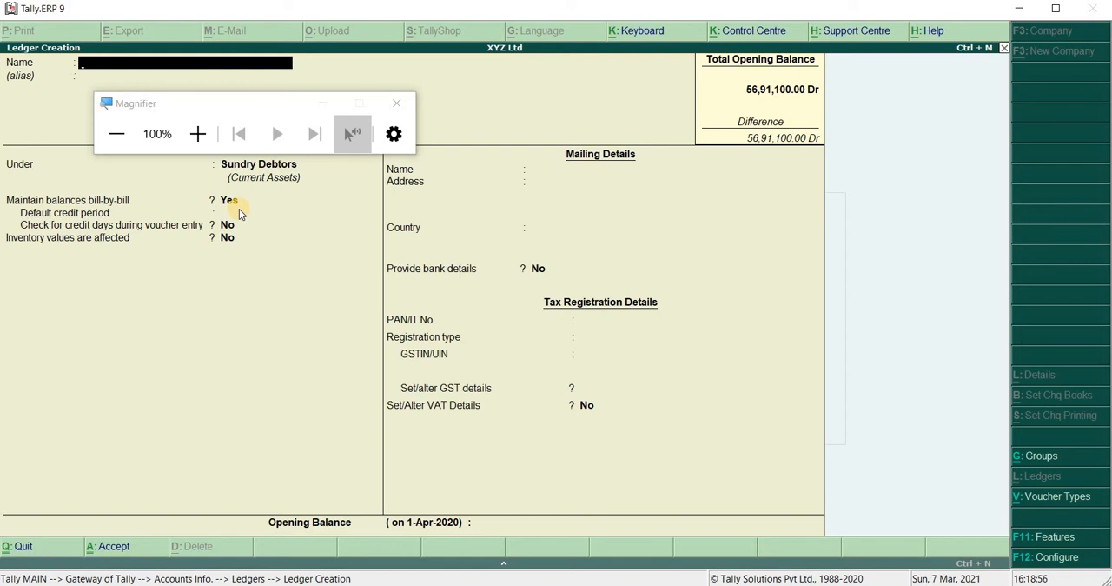
{"action": "key", "text": "Escape"}
{"action": "key", "text": "y"}
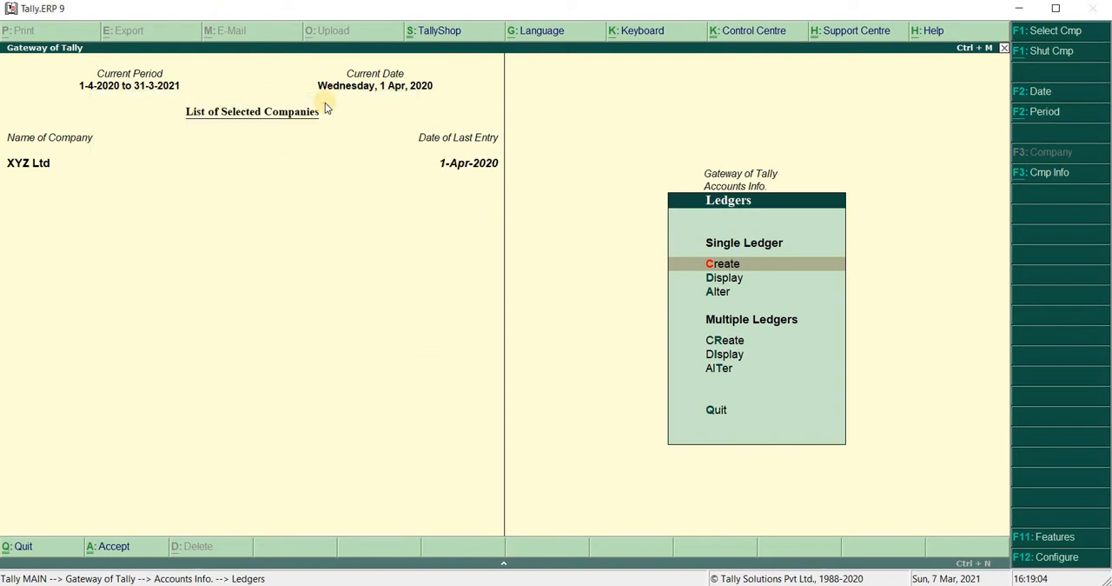
{"action": "key", "text": "Escape"}
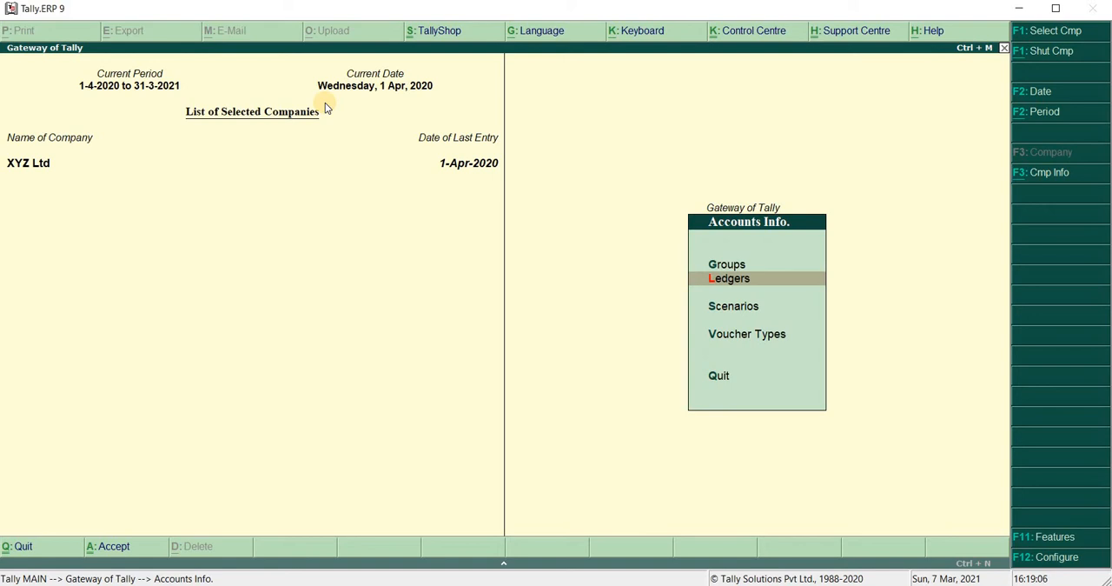
{"action": "key", "text": "Escape"}
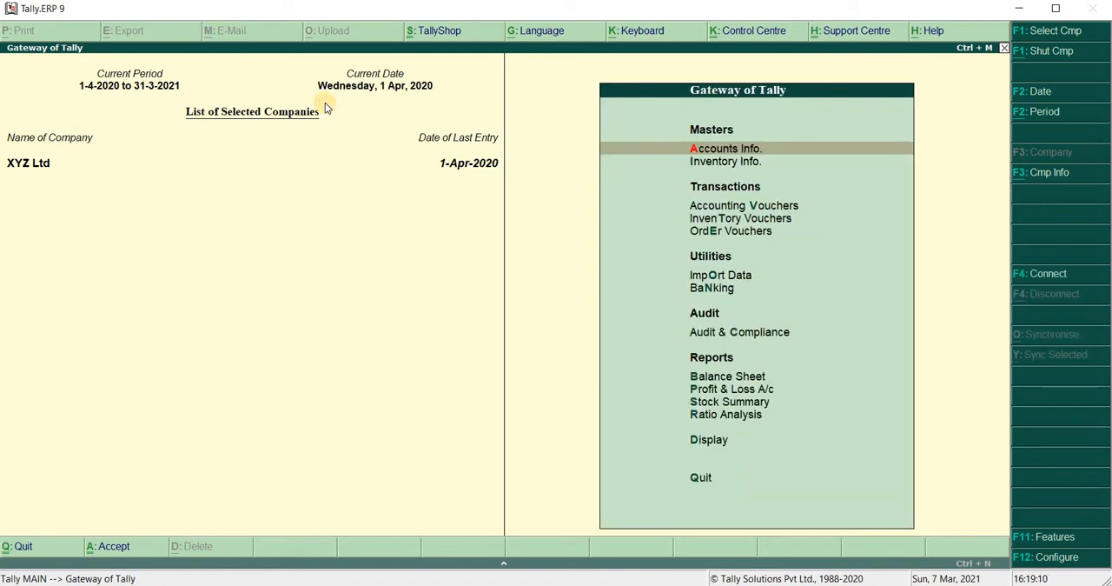
{"action": "key", "text": "v"}
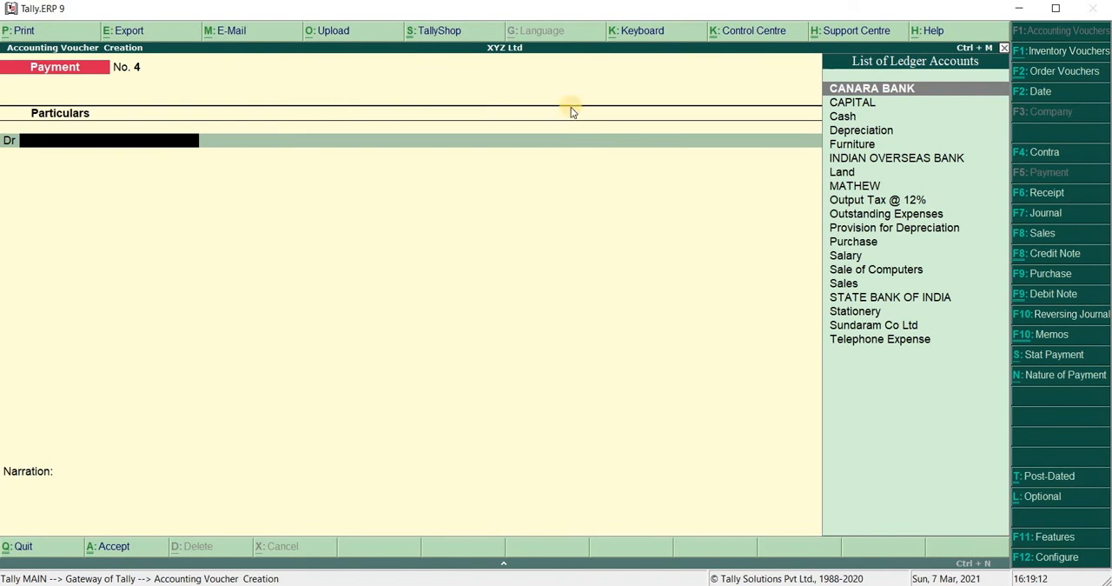
{"action": "left_click", "coordinate": [1049, 234]}
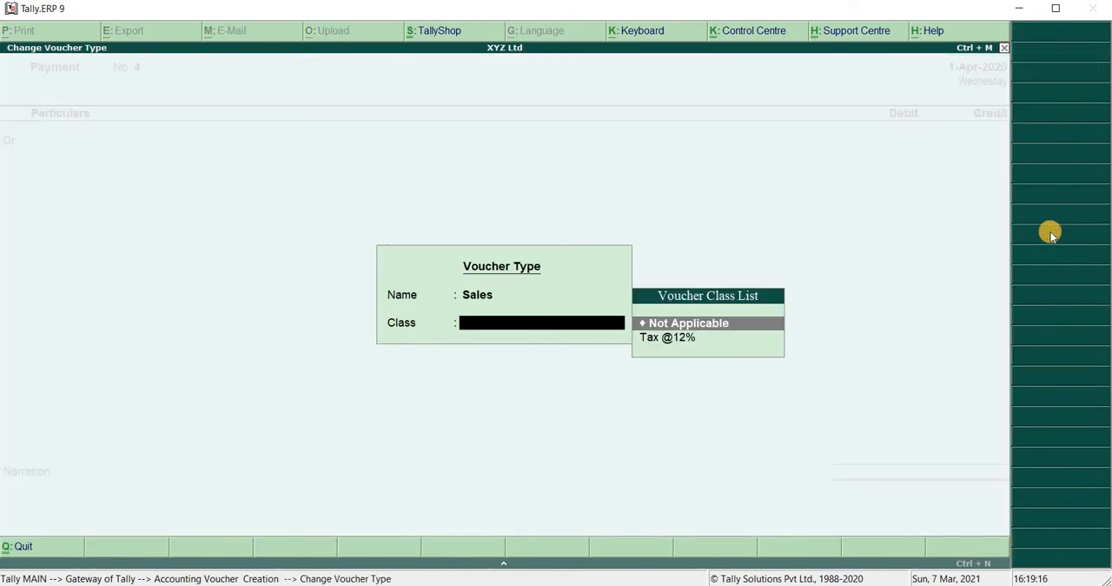
{"action": "key", "text": "Return"}
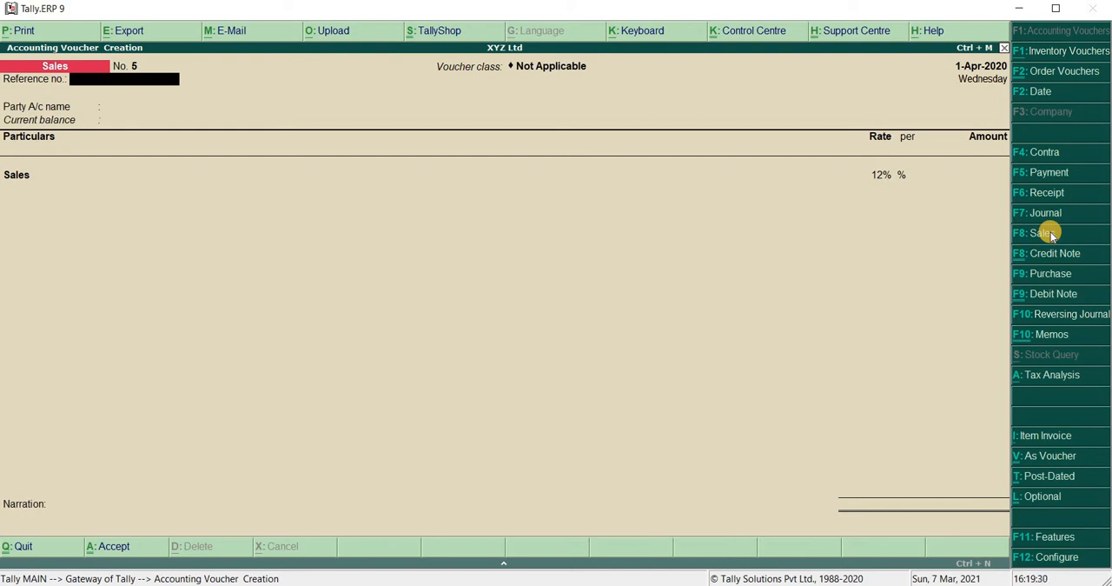
Leave the reference number blank, select the new customer ledger as the party account, and accept the default party details
{"action": "key", "text": "Return"}
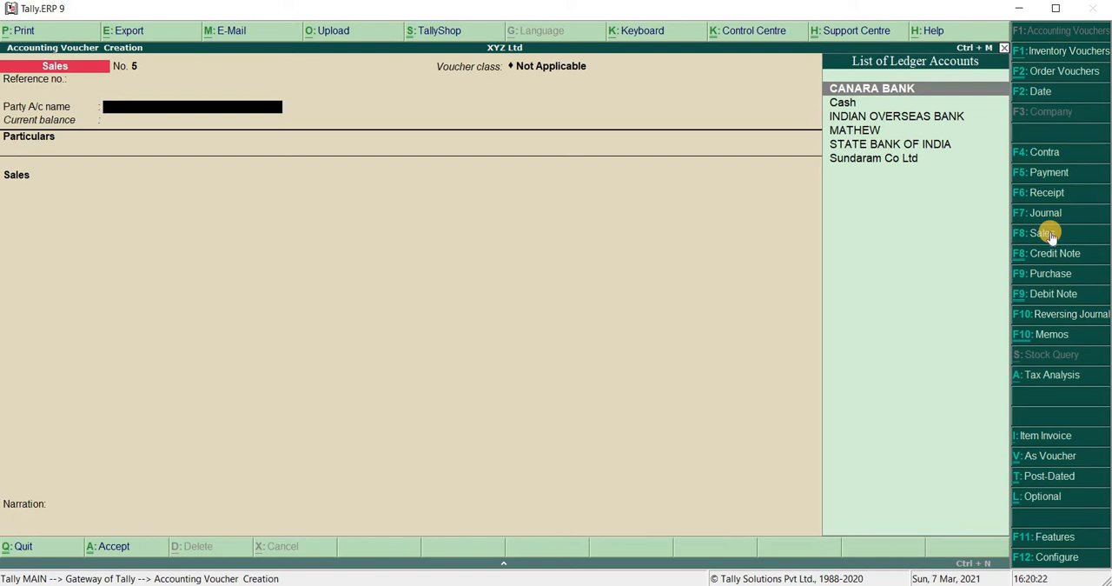
{"action": "key", "text": "Down"}
{"action": "key", "text": "Down"}
{"action": "key", "text": "Down"}
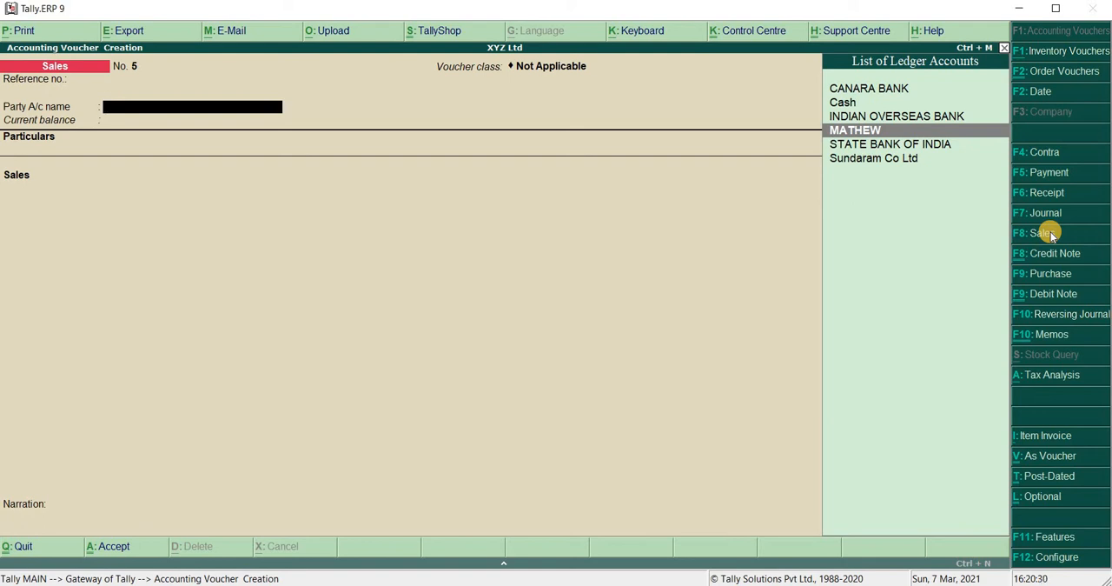
{"action": "key", "text": "Return"}
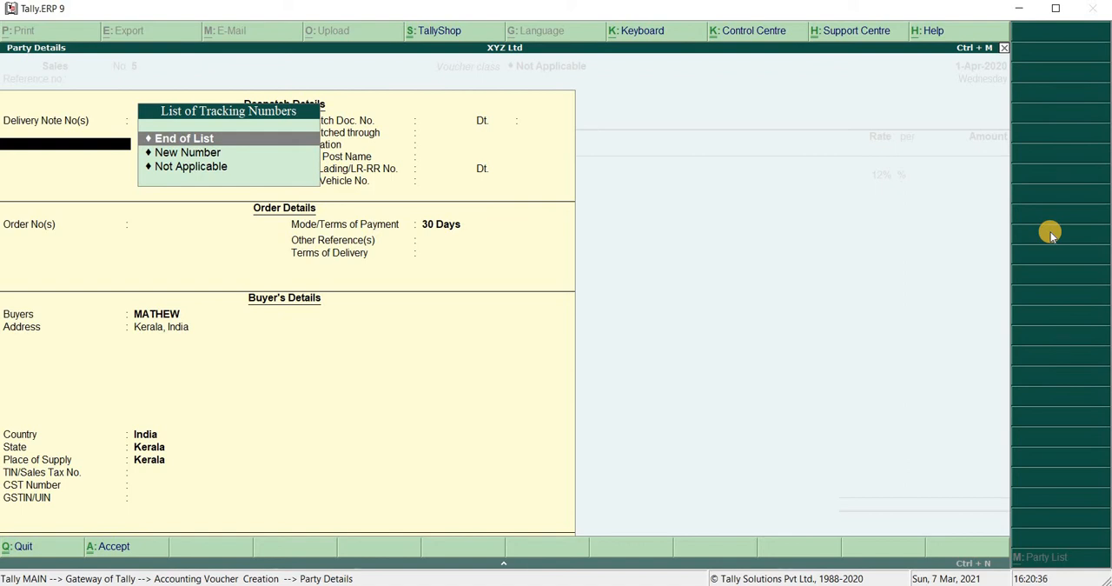
{"action": "key", "text": "ctrl+a"}
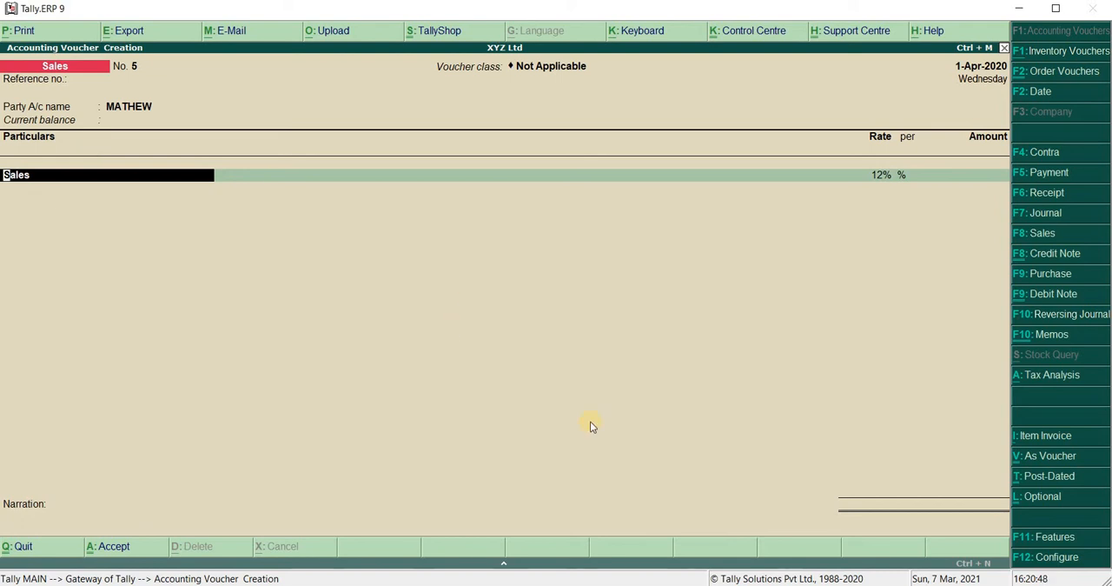
Switch the sales voucher to item invoice mode, accept the party details again, and choose Sales as the sales ledger
{"action": "left_click", "coordinate": [1040, 437]}
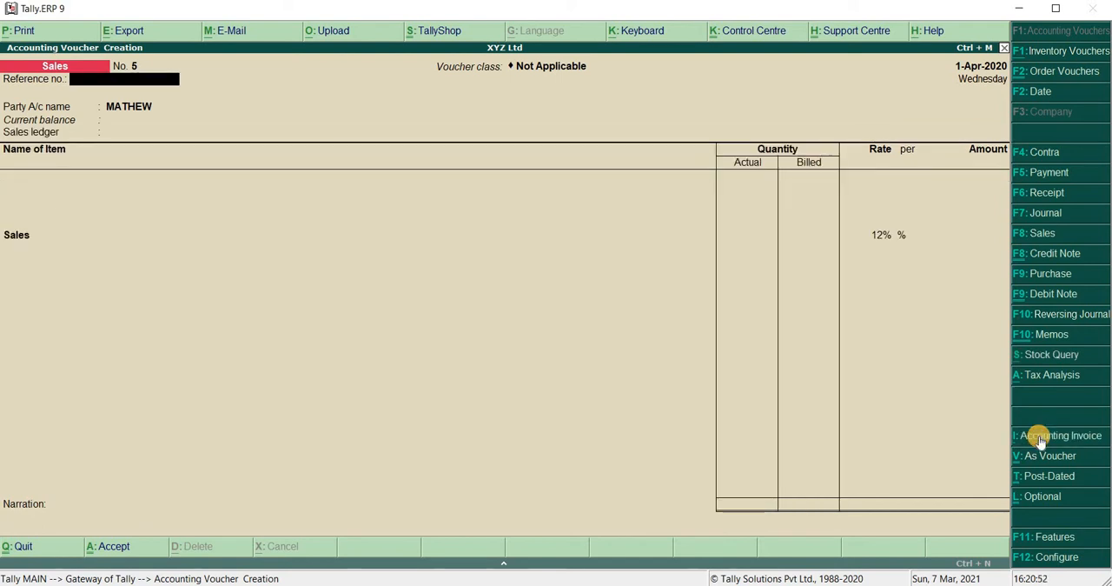
{"action": "key", "text": "Return"}
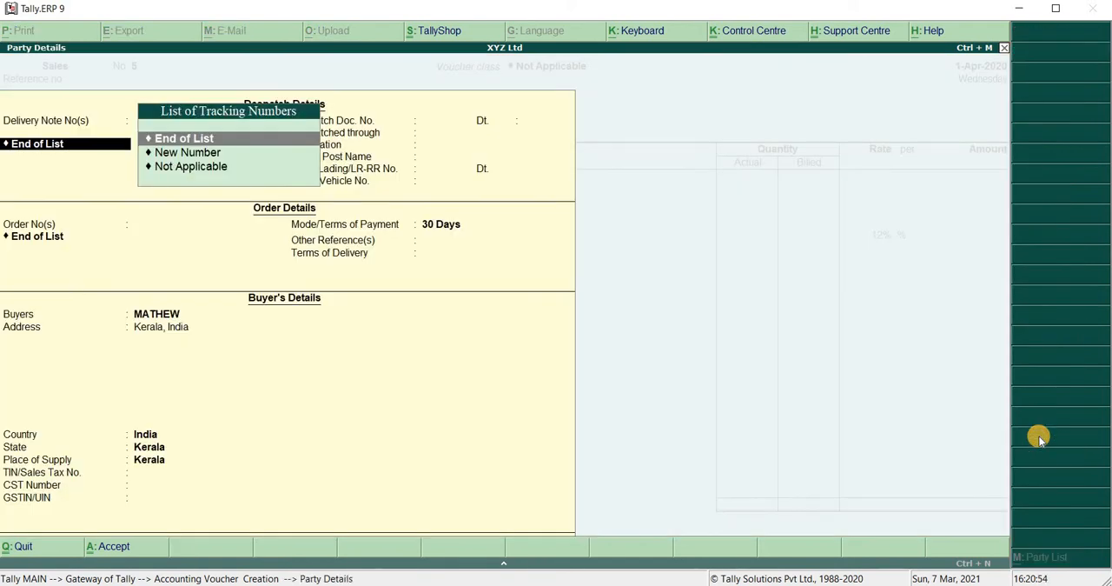
{"action": "key", "text": "ctrl+a"}
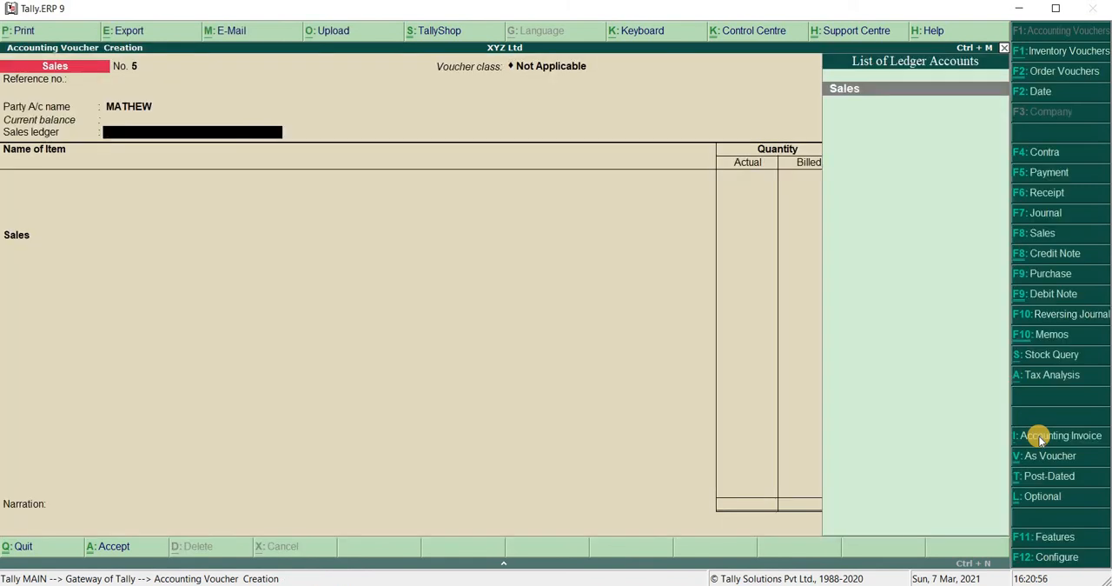
{"action": "key", "text": "Return"}
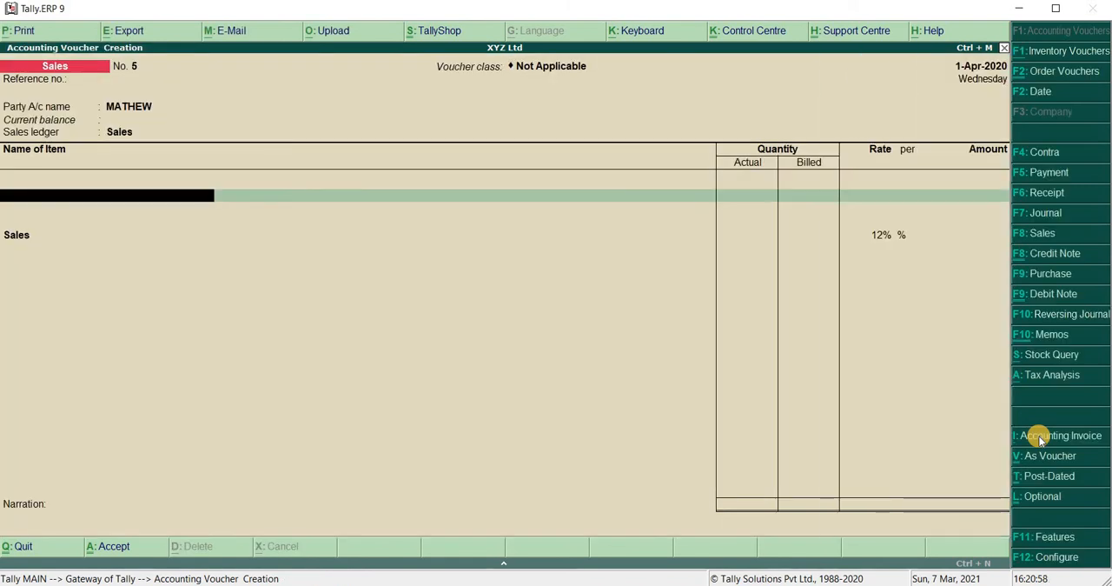
Add one Table Fan from the KANNUR godown to the sales invoice, with tracking and order numbers set to Not Applicable
{"action": "type", "text": "T"}
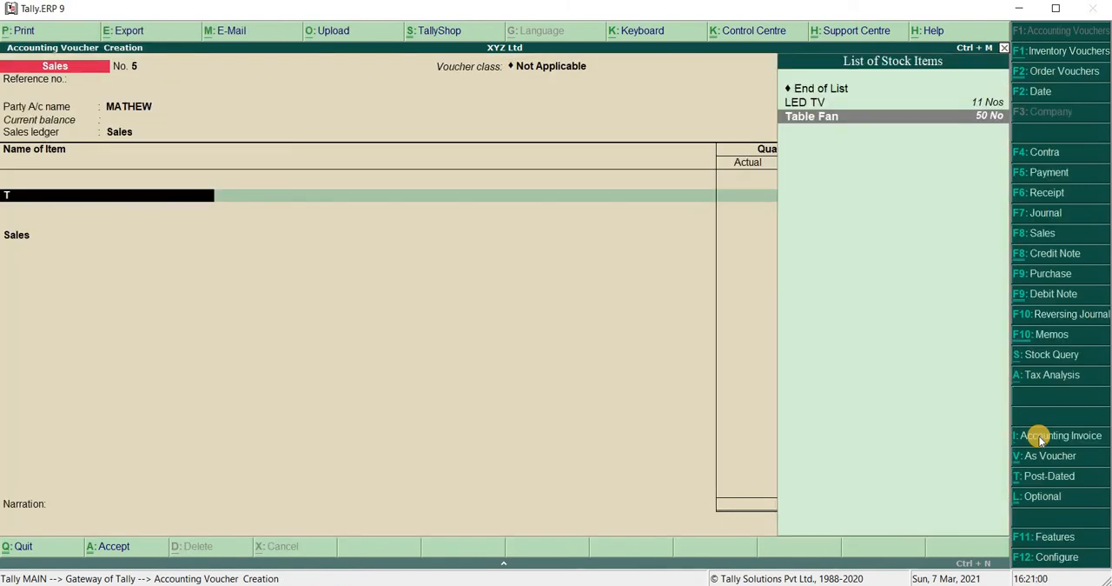
{"action": "key", "text": "Return"}
{"action": "key", "text": "Return"}
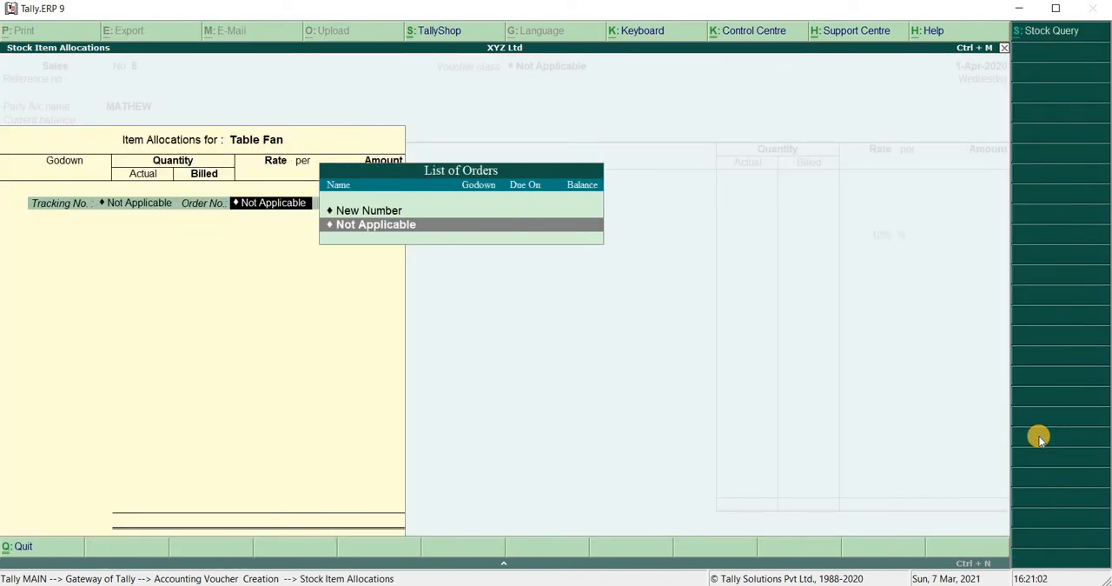
{"action": "key", "text": "Return"}
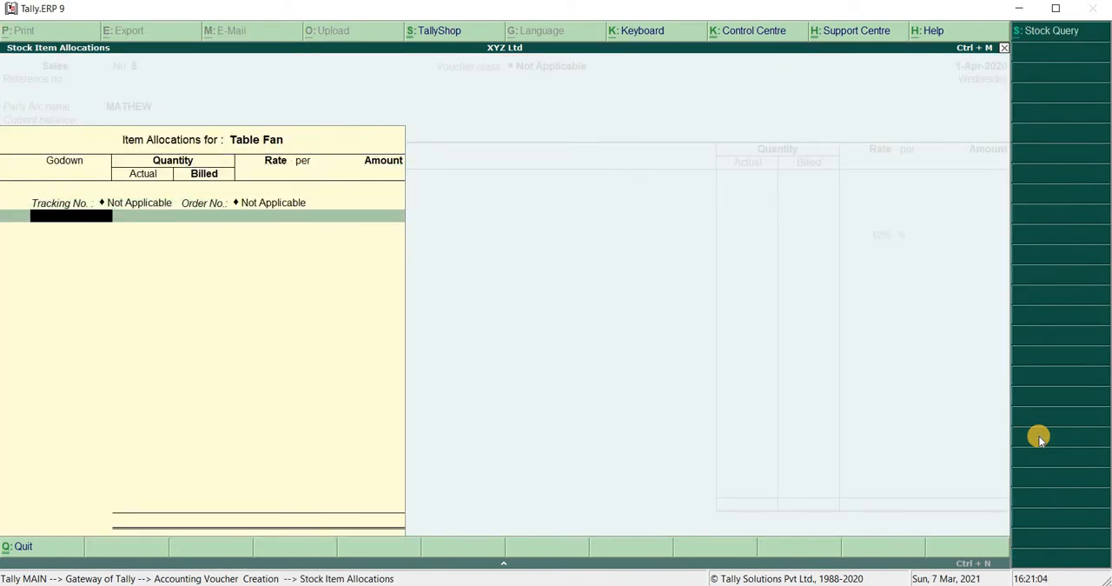
{"action": "key", "text": "Return"}
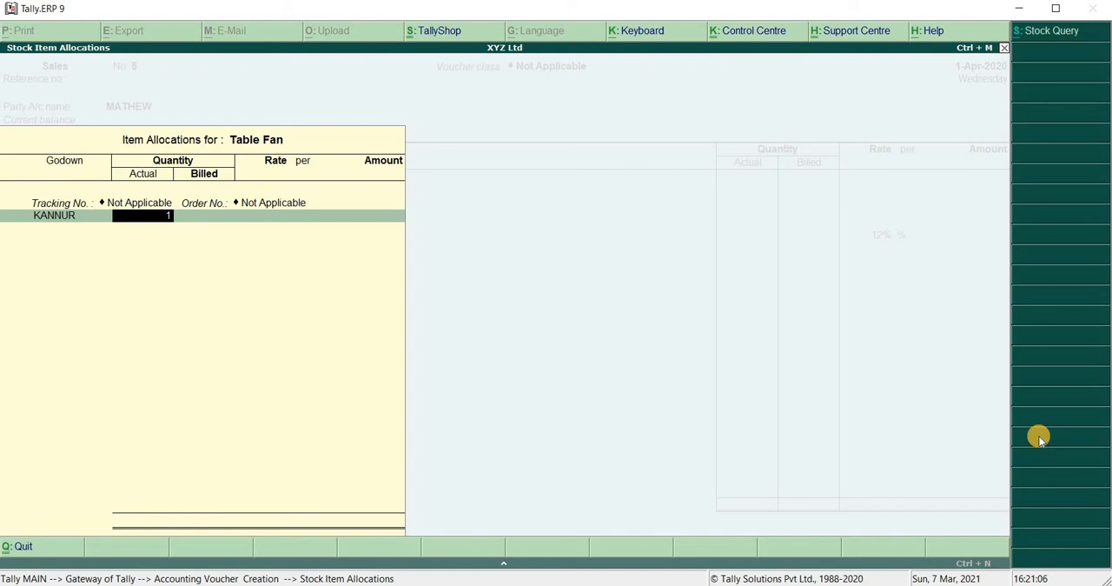
{"action": "key", "text": "Return"}
Keep the billed quantity at 1 No, set the Table Fan rate to 5,000 per No, and complete the item allocation
{"action": "key", "text": "Return"}
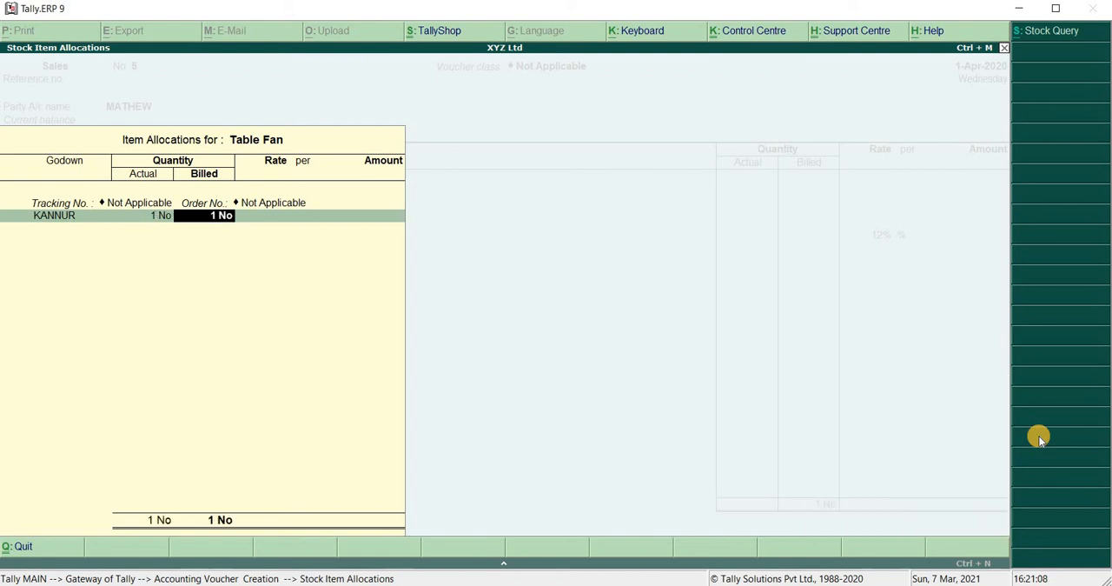
{"action": "key", "text": "Return"}
{"action": "type", "text": "5,00"}
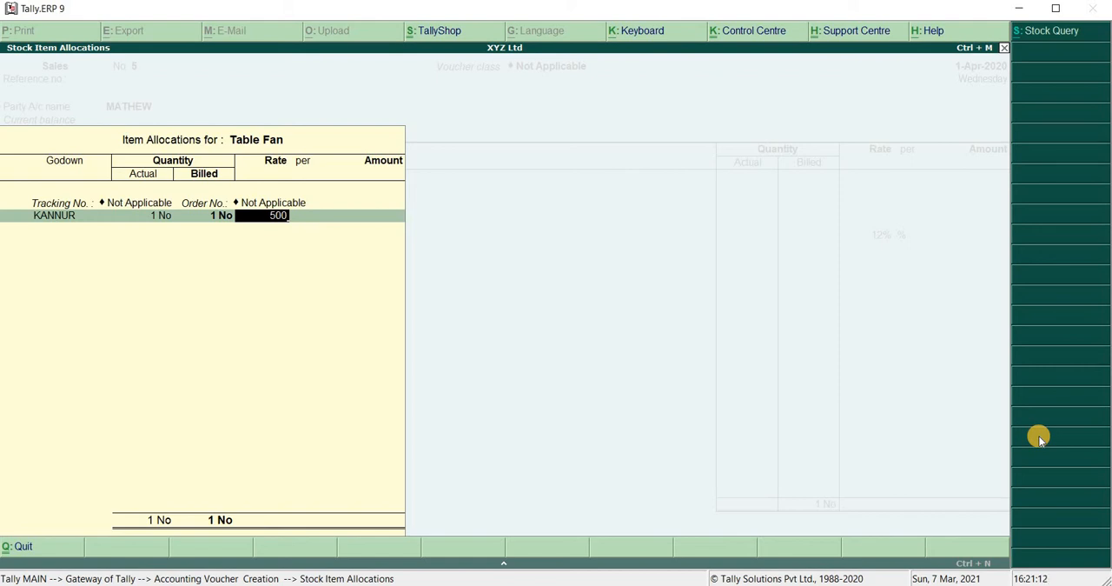
{"action": "type", "text": "0"}
{"action": "key", "text": "Return"}
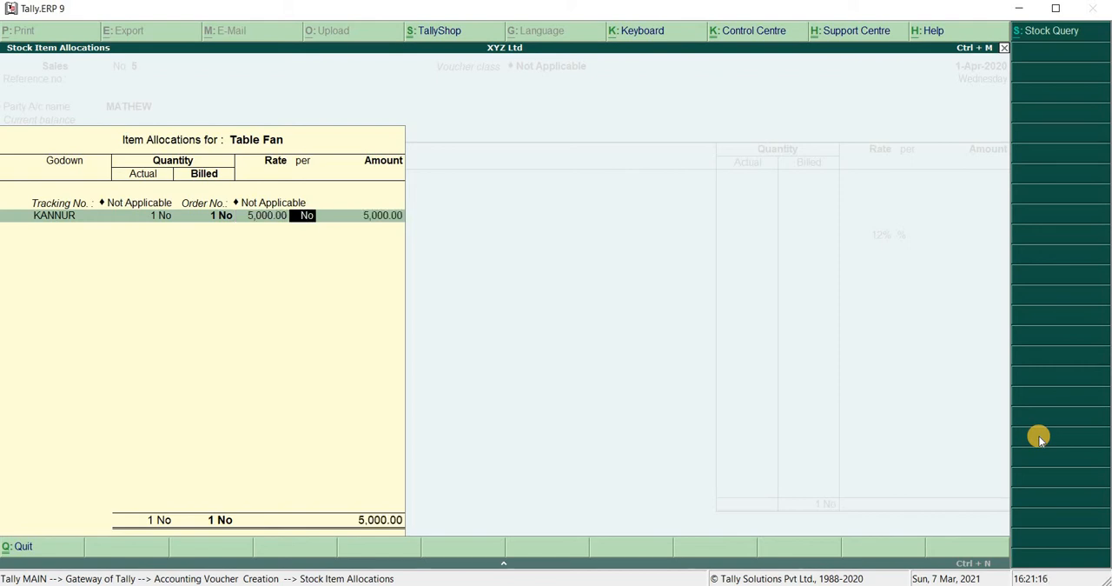
{"action": "key", "text": "Return"}
{"action": "key", "text": "Return"}
{"action": "key", "text": "Return"}
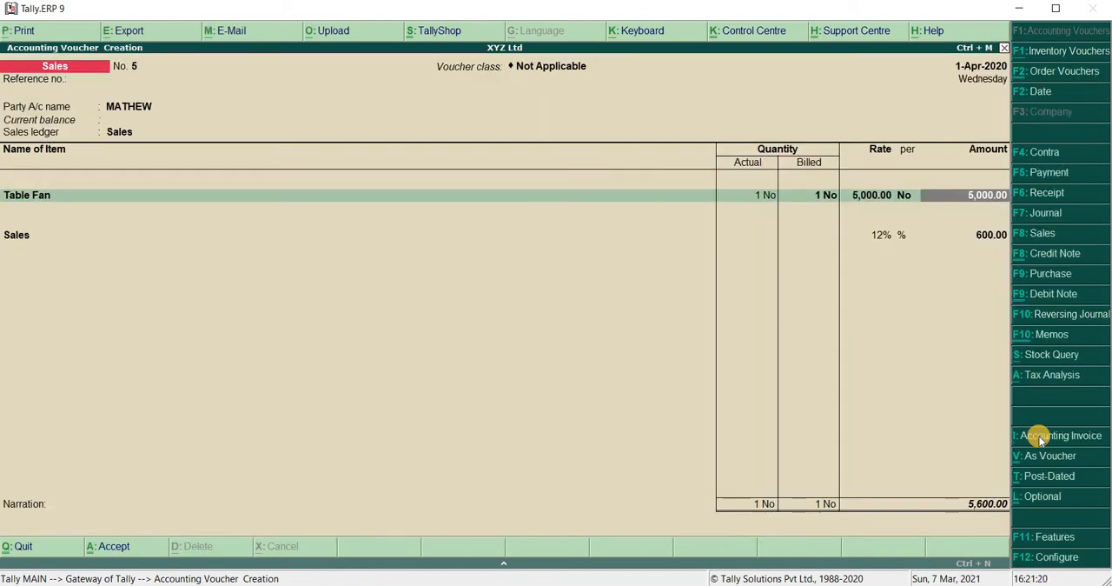
Finish the item entries and replace the extra 12% Sales ledger line below the Table Fan with End of List
{"action": "key", "text": "Return"}
{"action": "key", "text": "Return"}
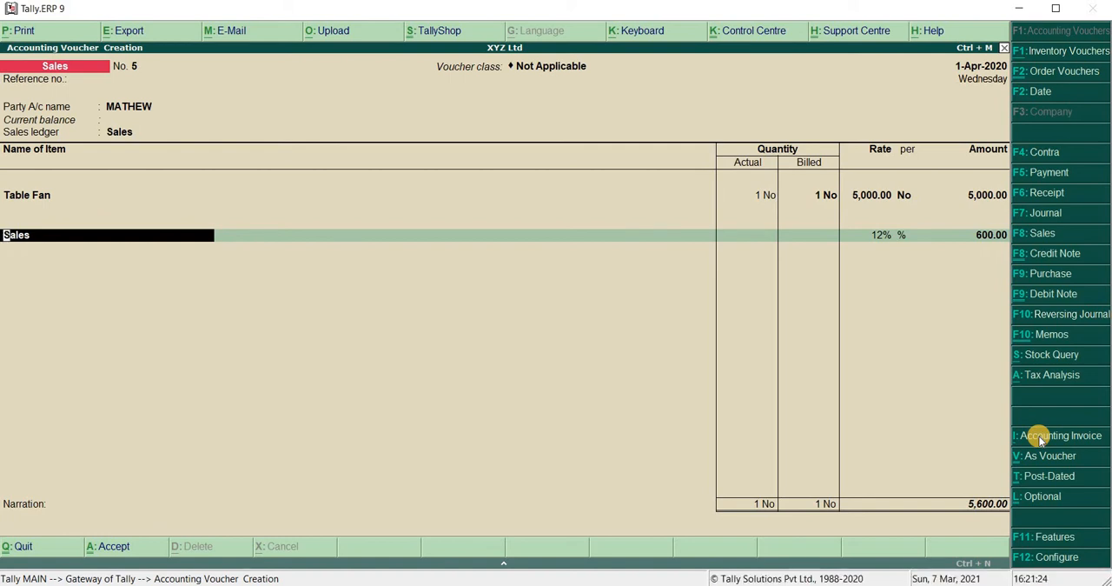
{"action": "key", "text": "Return"}
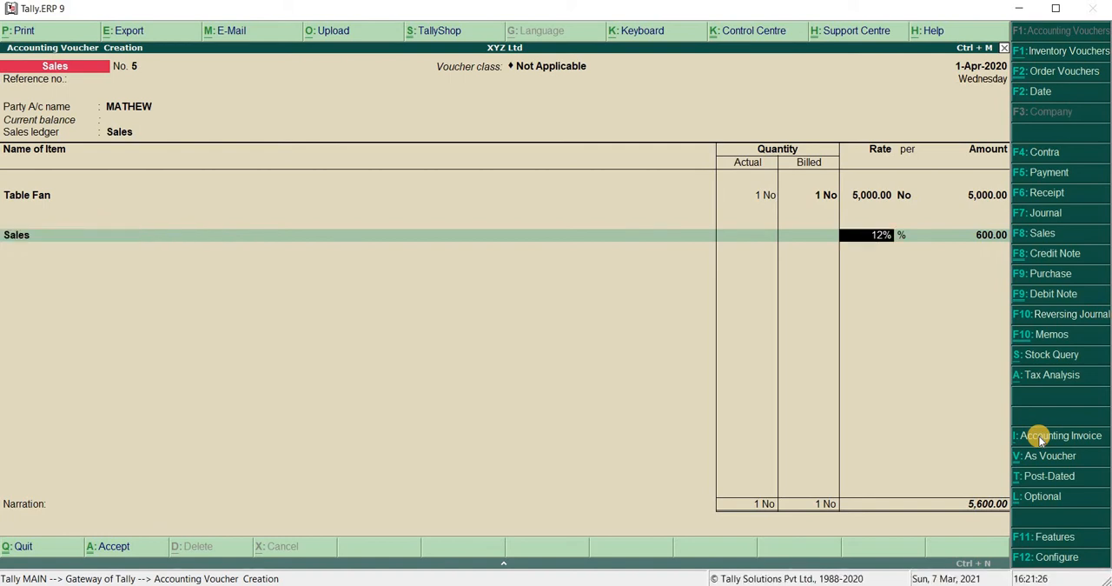
{"action": "key", "text": "BackSpace"}
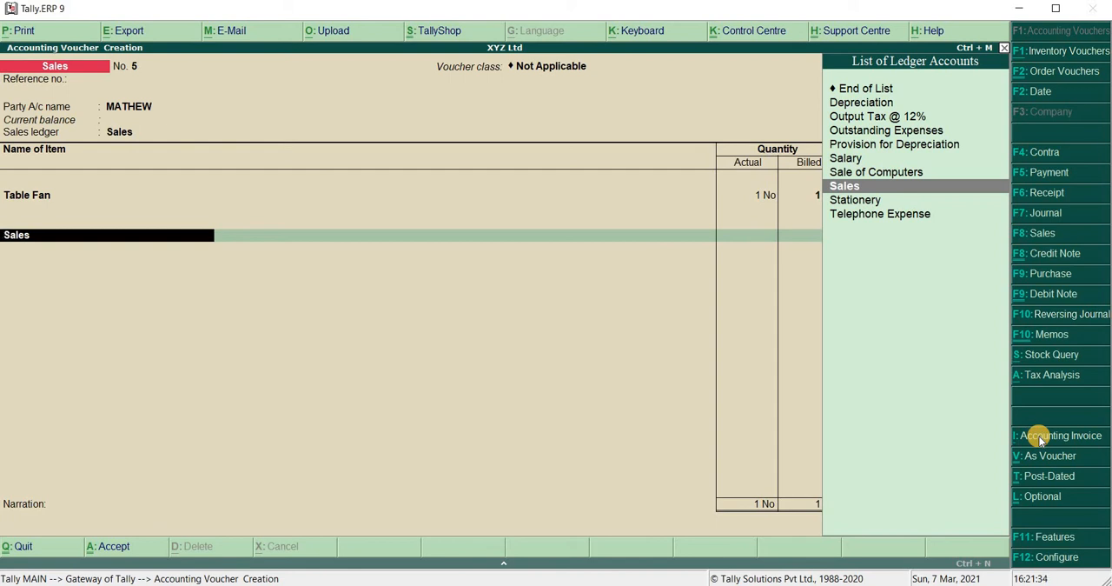
{"action": "key", "text": "Up"}
{"action": "key", "text": "Up"}
{"action": "key", "text": "Up"}
{"action": "key", "text": "Up"}
{"action": "key", "text": "Up"}
{"action": "key", "text": "Up"}
{"action": "key", "text": "Up"}
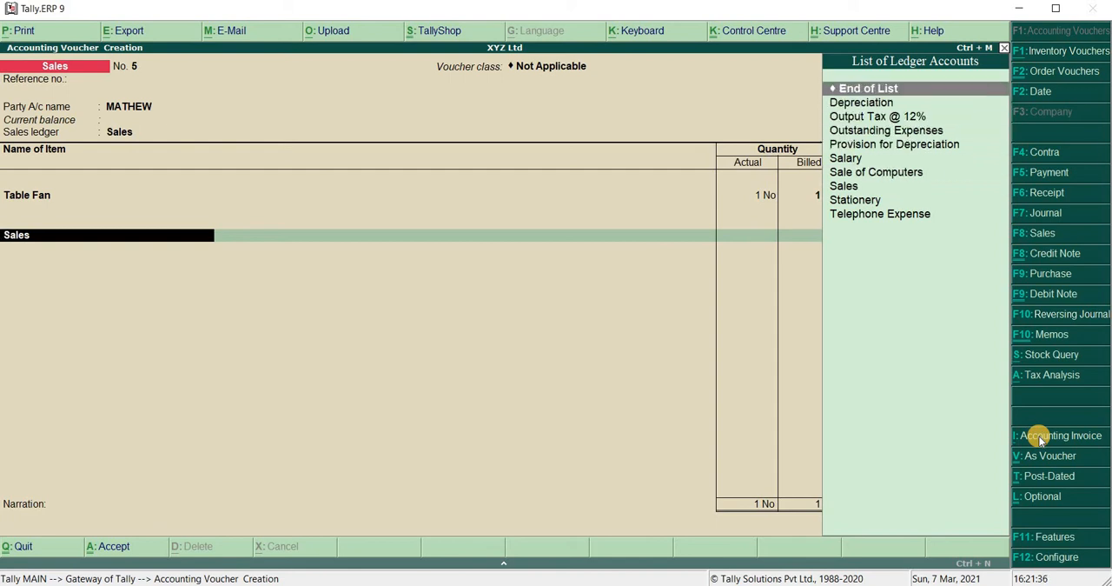
{"action": "key", "text": "Return"}
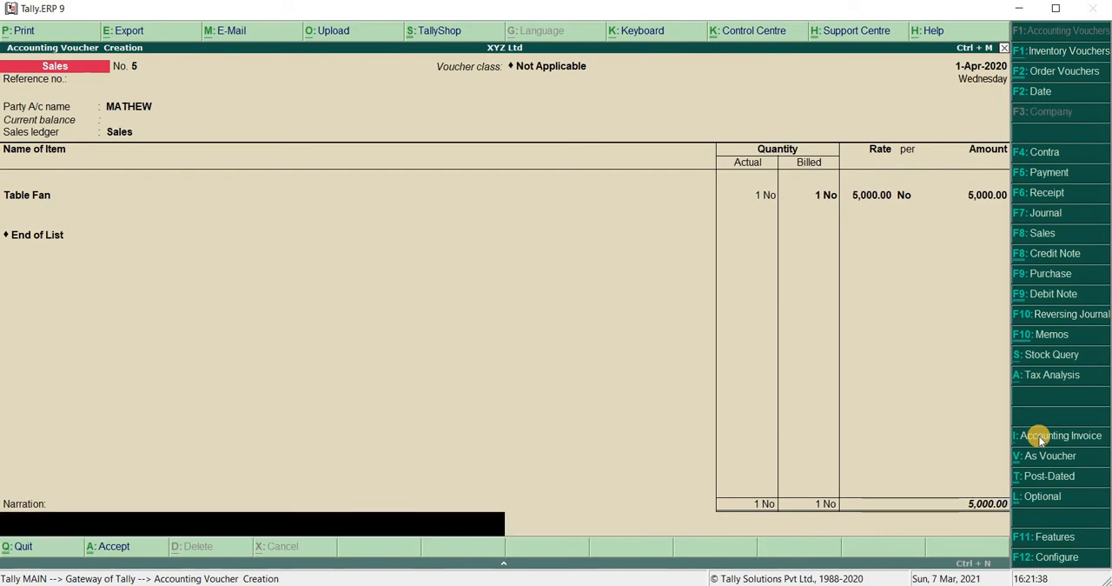
Leave the narration blank, dismiss the tax warning, and save the sales voucher
{"action": "key", "text": "Return"}
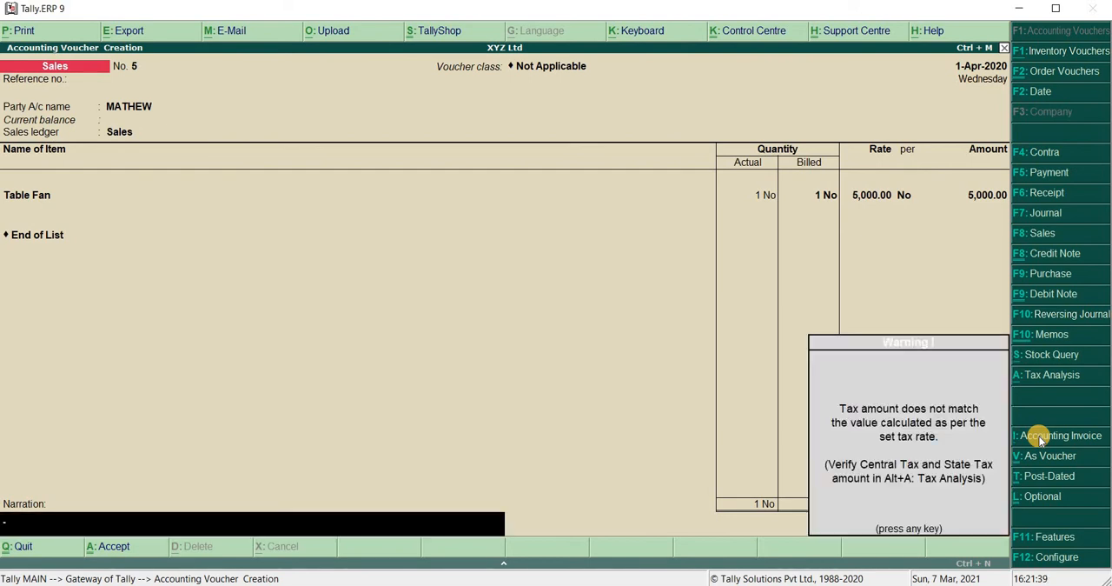
{"action": "key", "text": "Return"}
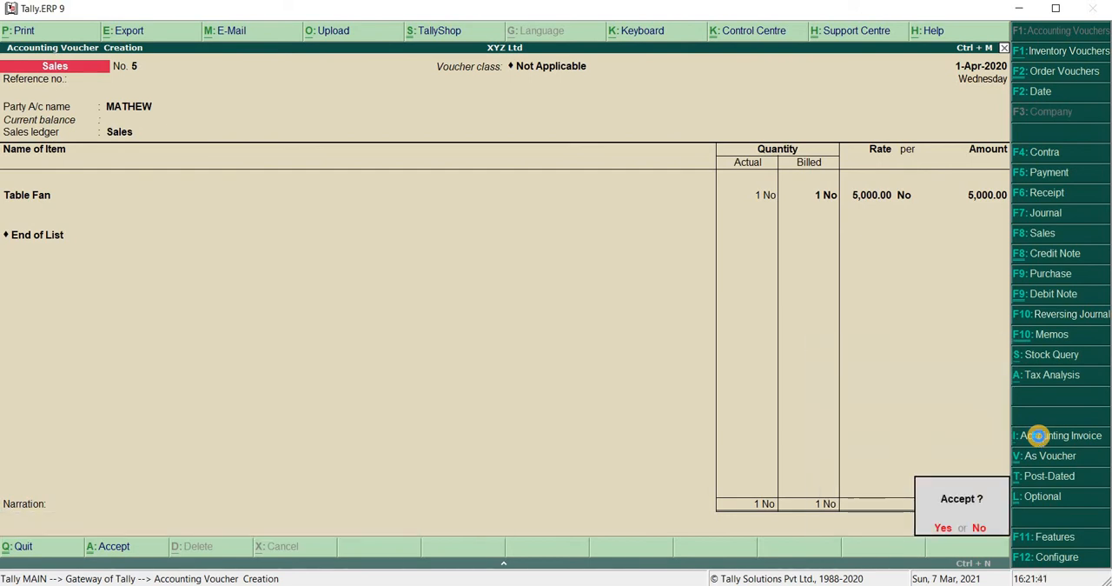
{"action": "key", "text": "Return"}
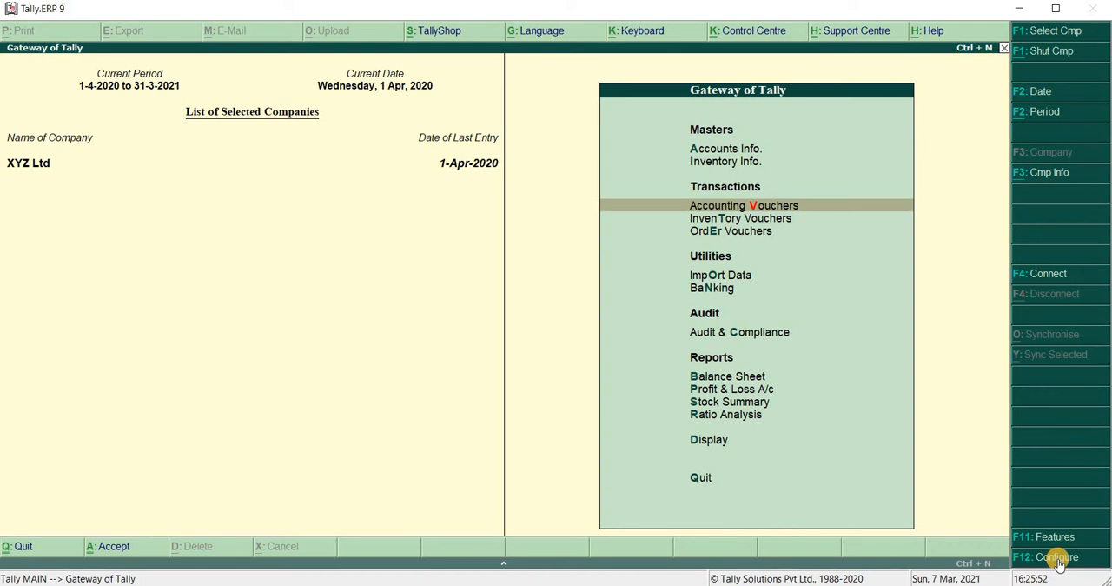
Start a Receipt accounting voucher and choose Cash as the receiving account
{"action": "key", "text": "Return"}
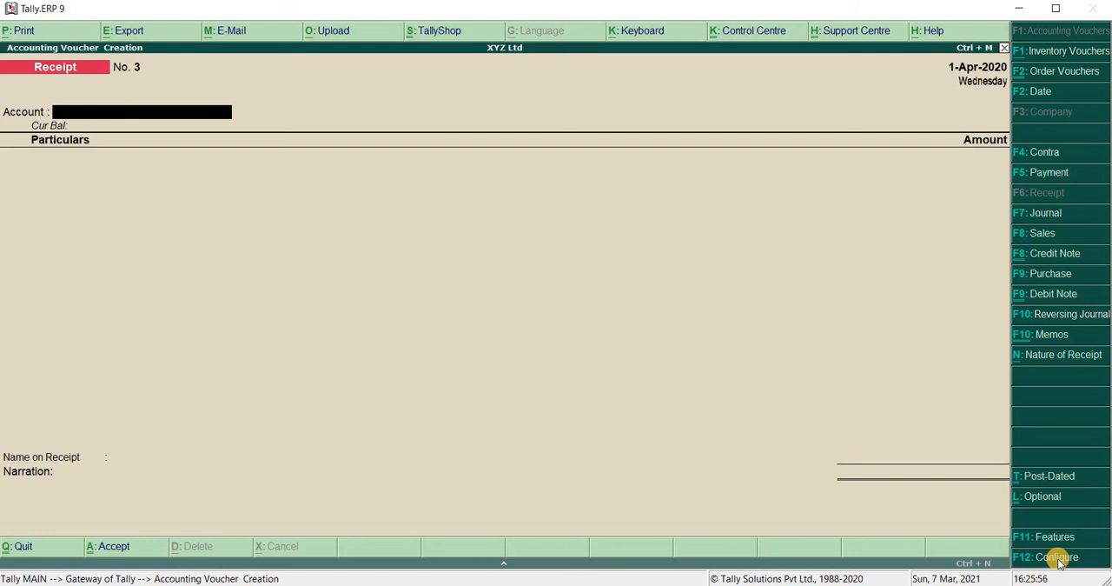
{"action": "type", "text": "CA"}
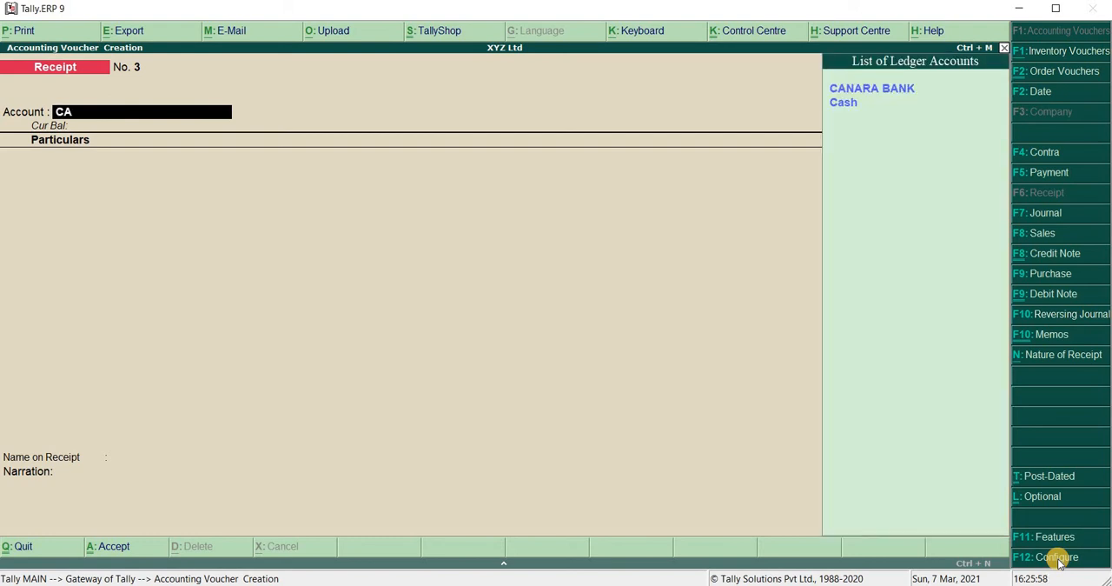
{"action": "key", "text": "Down"}
{"action": "key", "text": "Down"}
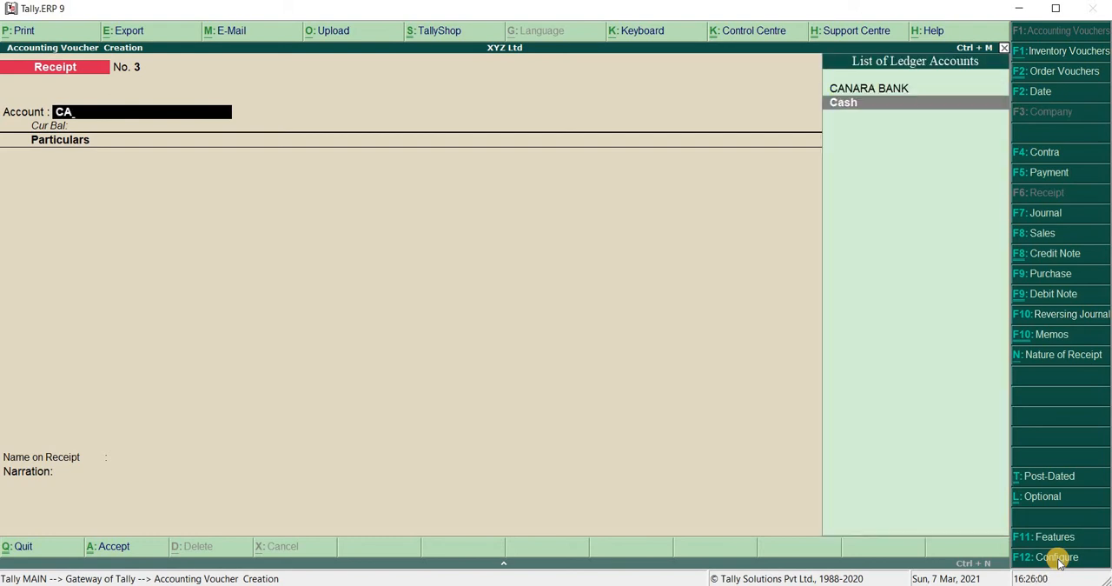
{"action": "key", "text": "Return"}
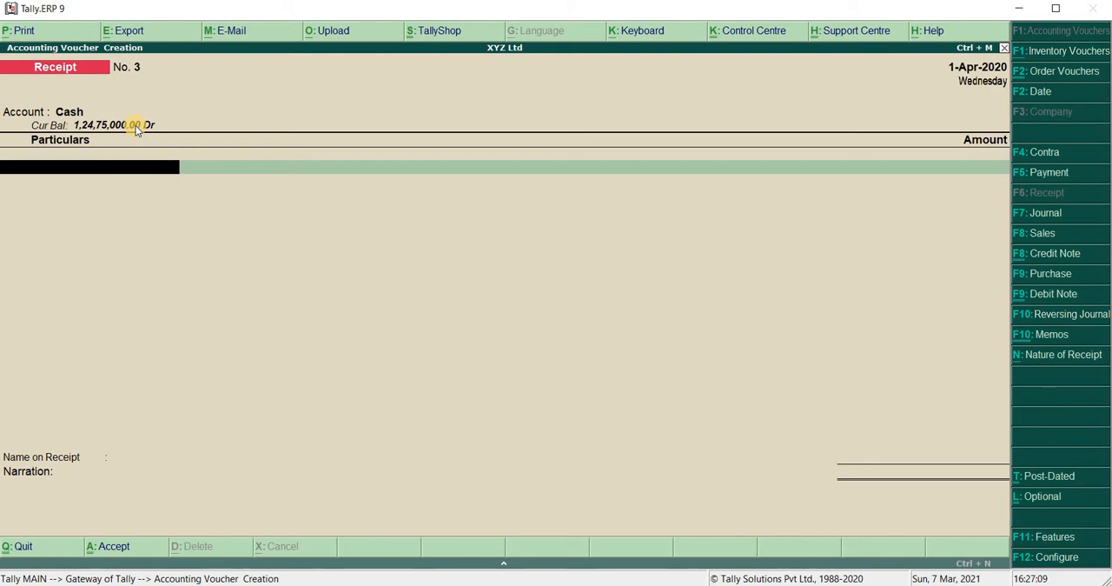
Select the customer's ledger in the receipt particulars and enter a received amount of 1,000
{"action": "type", "text": "MAT"}
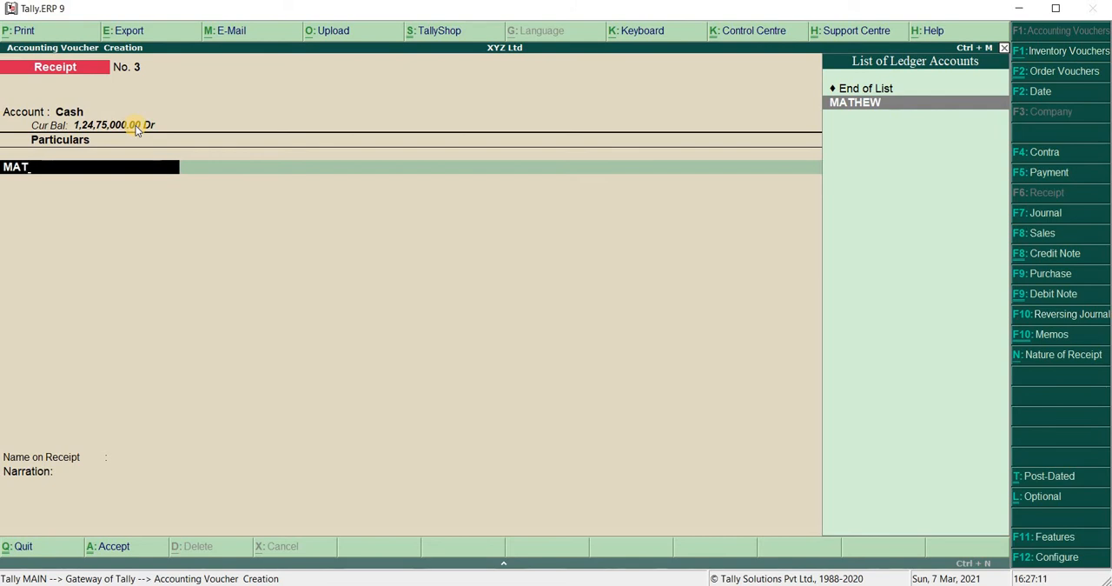
{"action": "key", "text": "Return"}
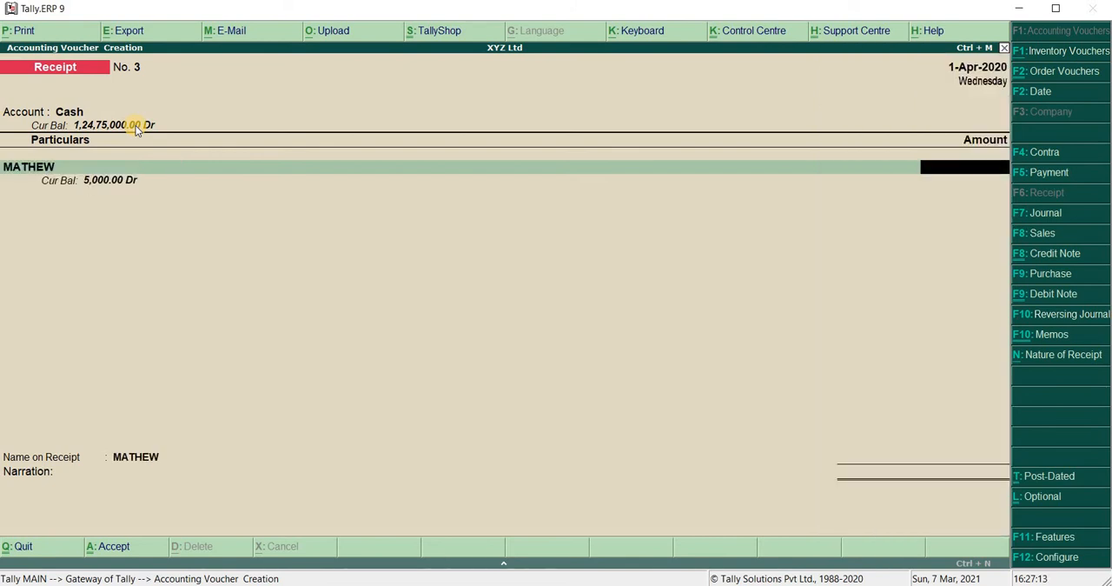
{"action": "type", "text": "1000"}
{"action": "key", "text": "Return"}
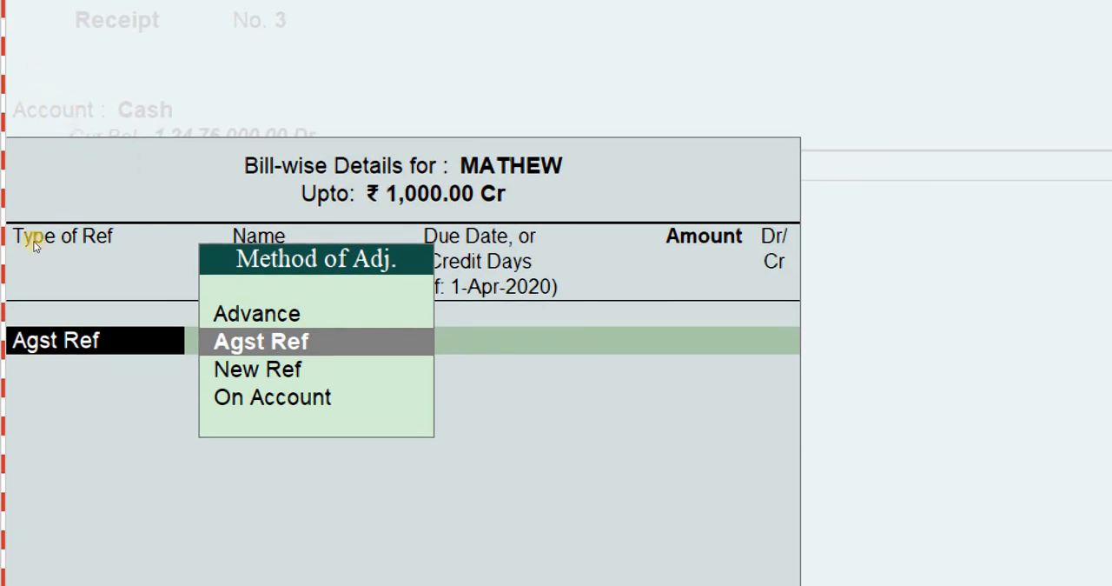
Allocate the 1,000 Cr receipt as Agst Ref to the customer's pending bill 5
{"action": "key", "text": "Return"}
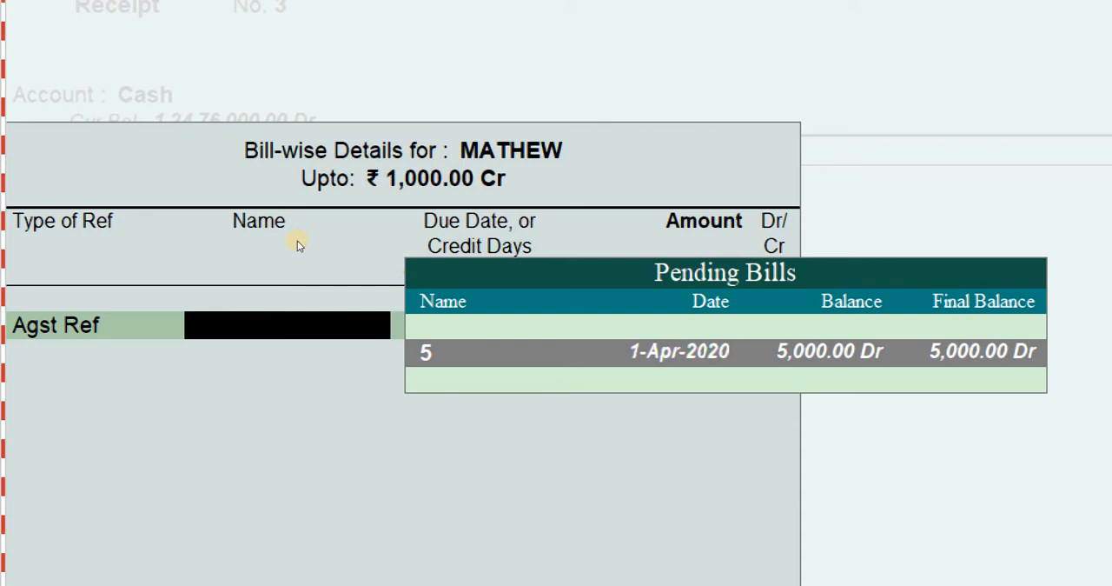
{"action": "key", "text": "Return"}
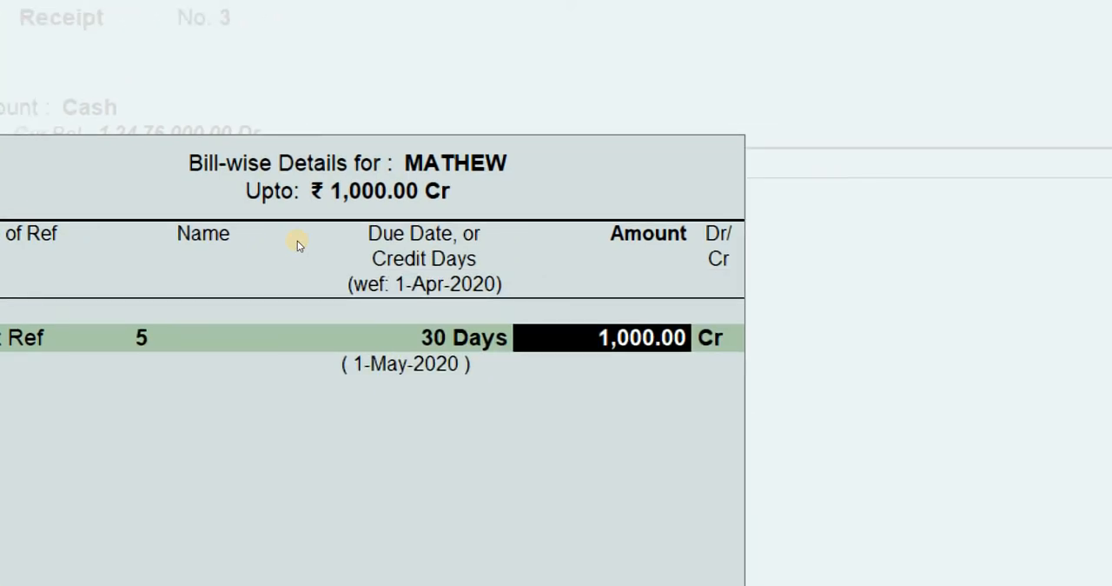
{"action": "key", "text": "Return"}
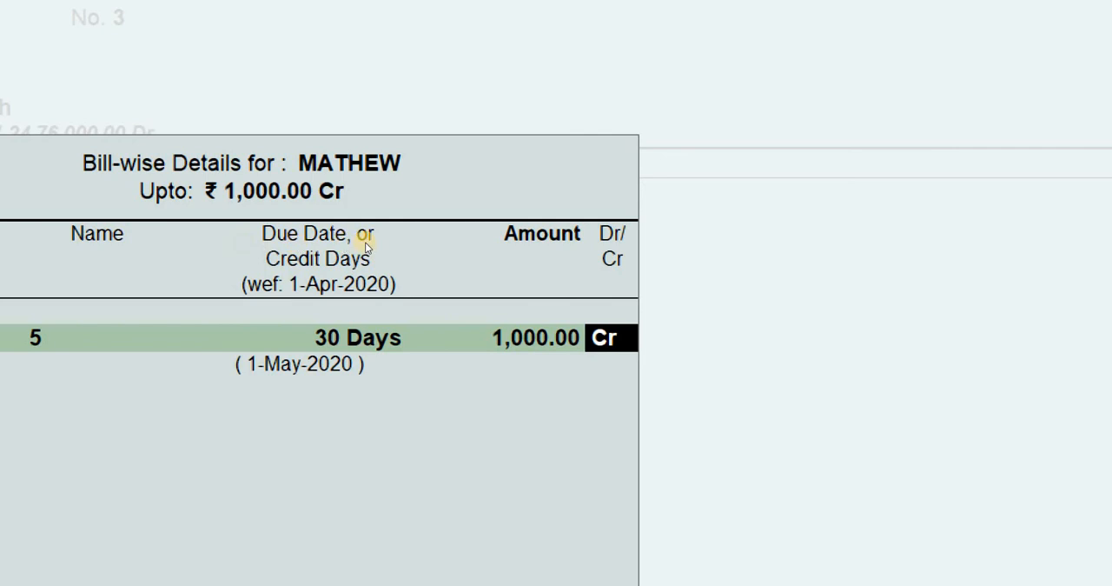
{"action": "key", "text": "Return"}
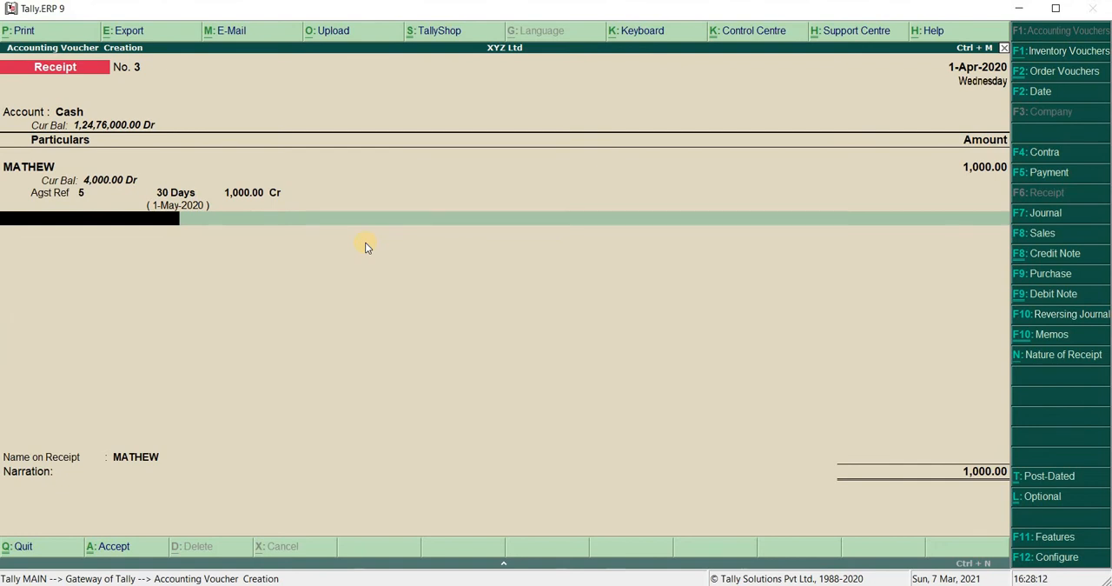
Leave the receipt narration blank, save the voucher, and skip printing it
{"action": "key", "text": "Return"}
{"action": "key", "text": "Return"}
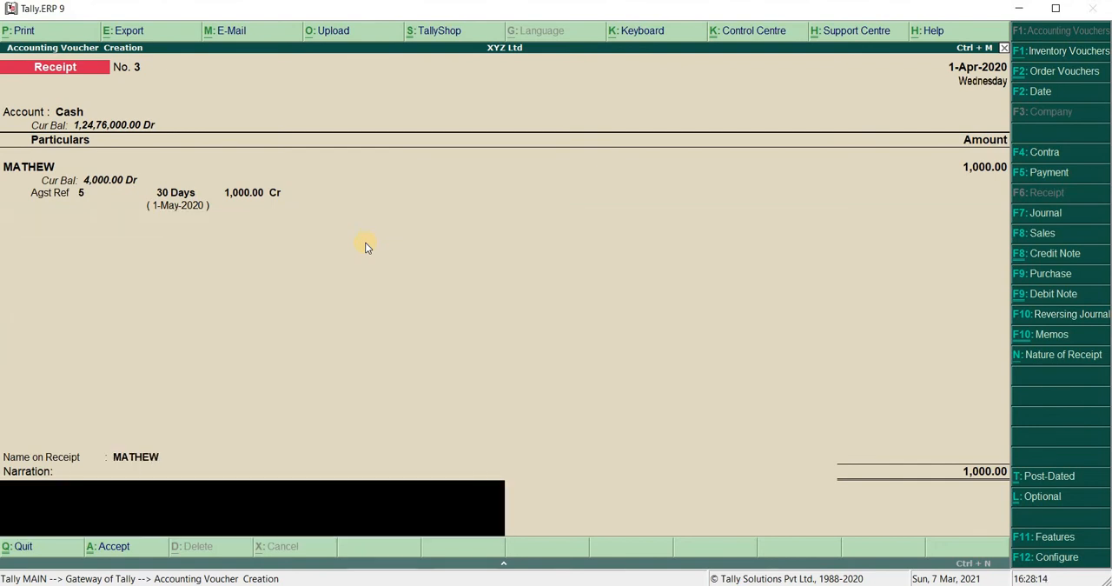
{"action": "key", "text": "Return"}
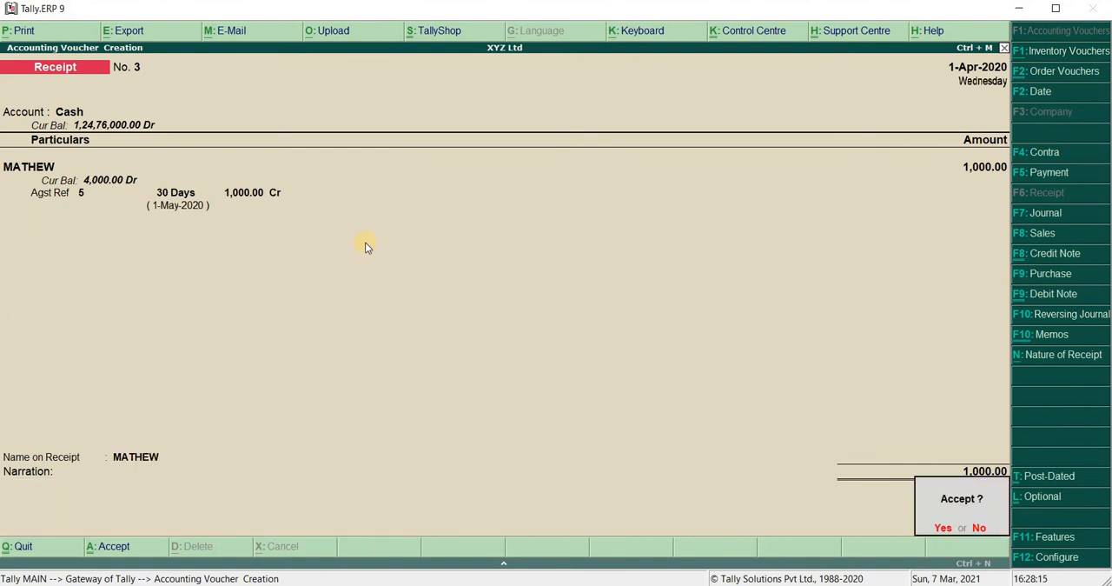
{"action": "key", "text": "Return"}
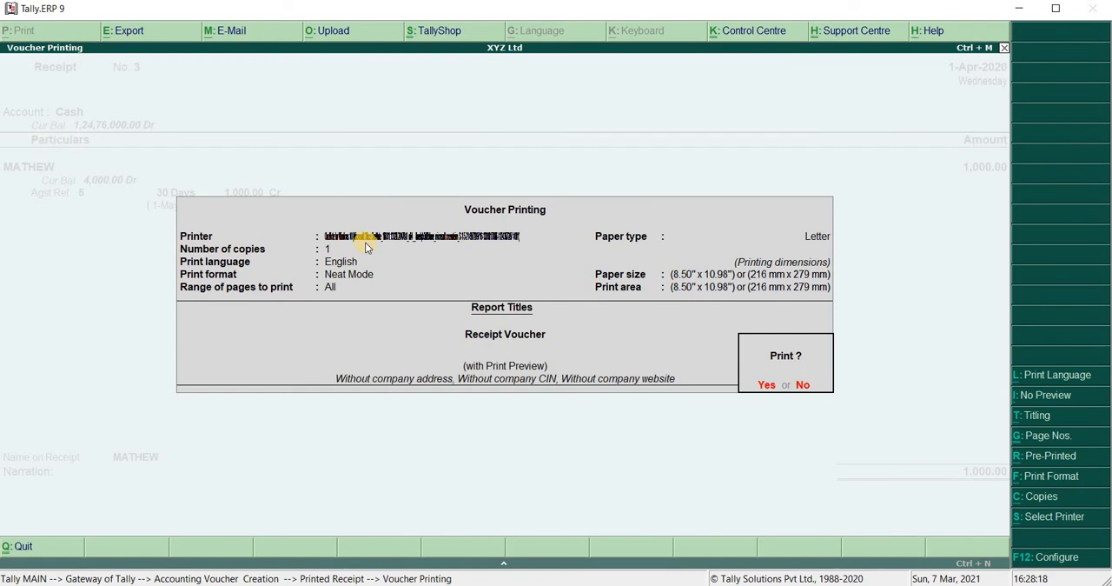
{"action": "key", "text": "Escape"}
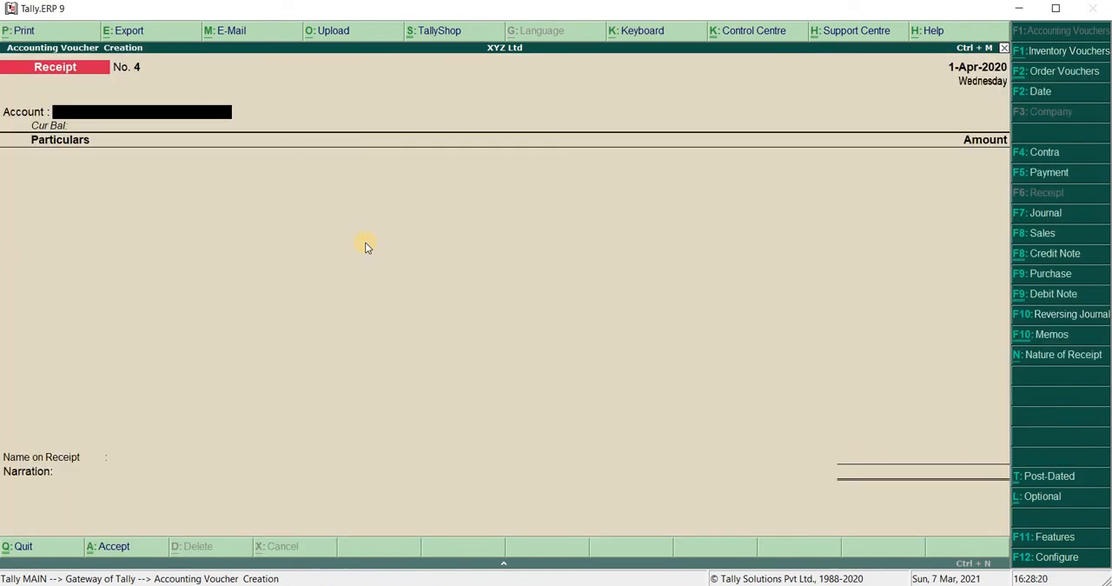
Leave receipt entry and open the Receivables outstandings report from the statements of accounts
{"action": "key", "text": "Escape"}
{"action": "key", "text": "Return"}
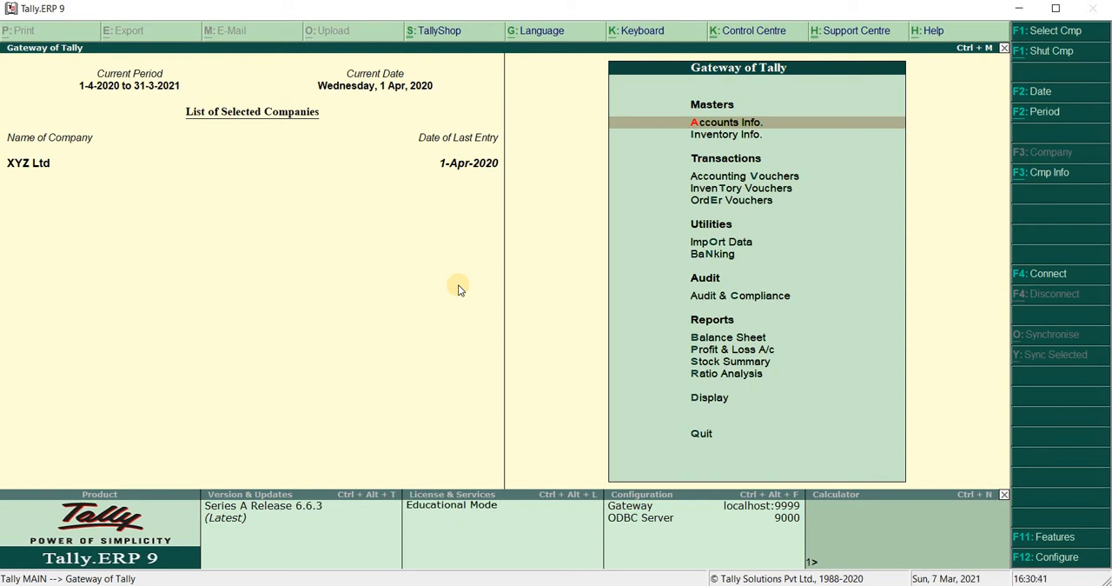
{"action": "key", "text": "d"}
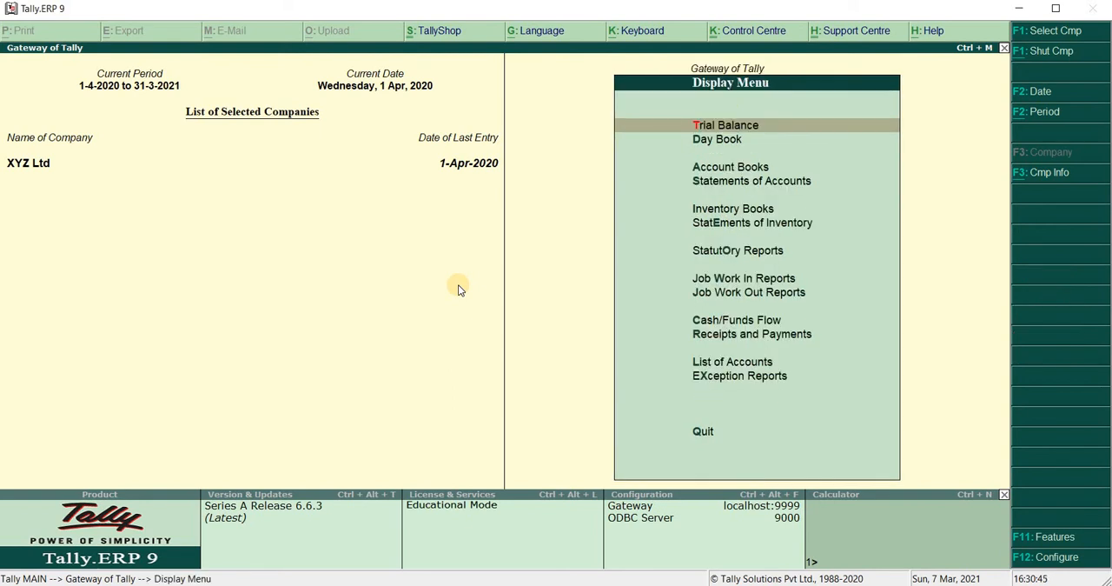
{"action": "key", "text": "s"}
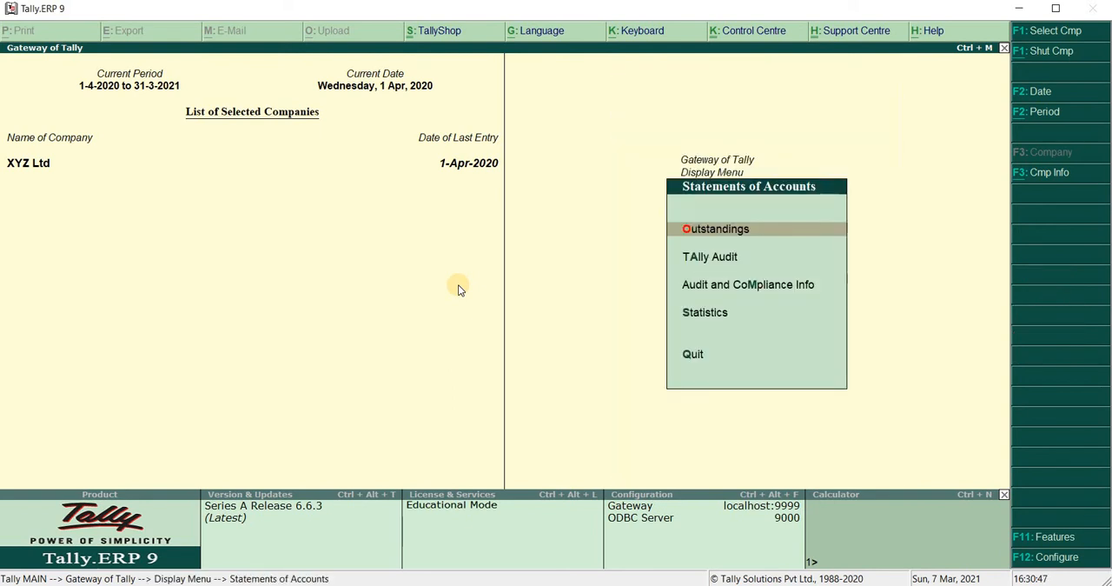
{"action": "key", "text": "o"}
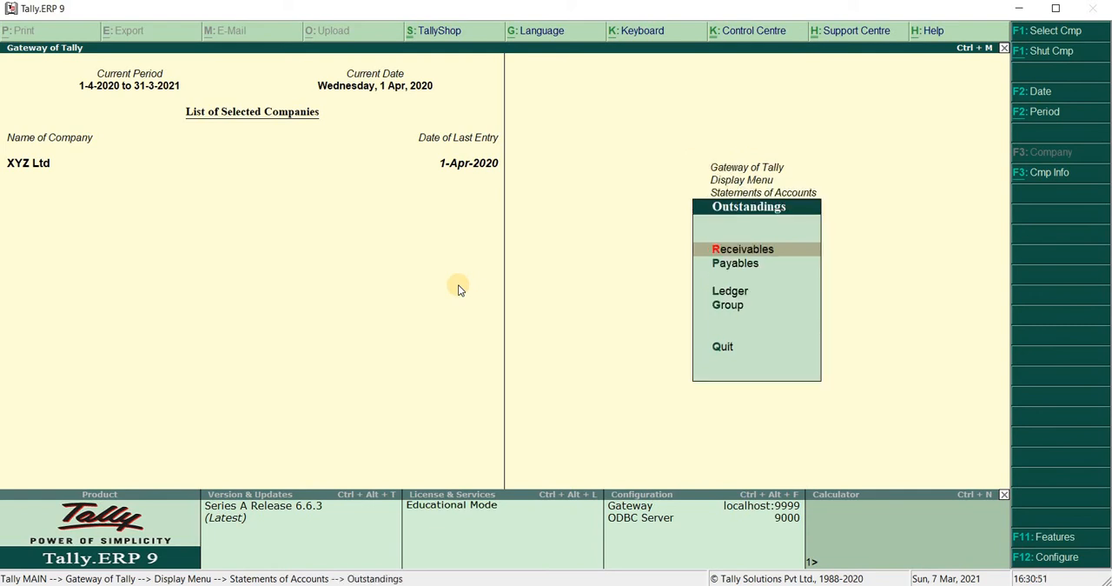
{"action": "key", "text": "r"}
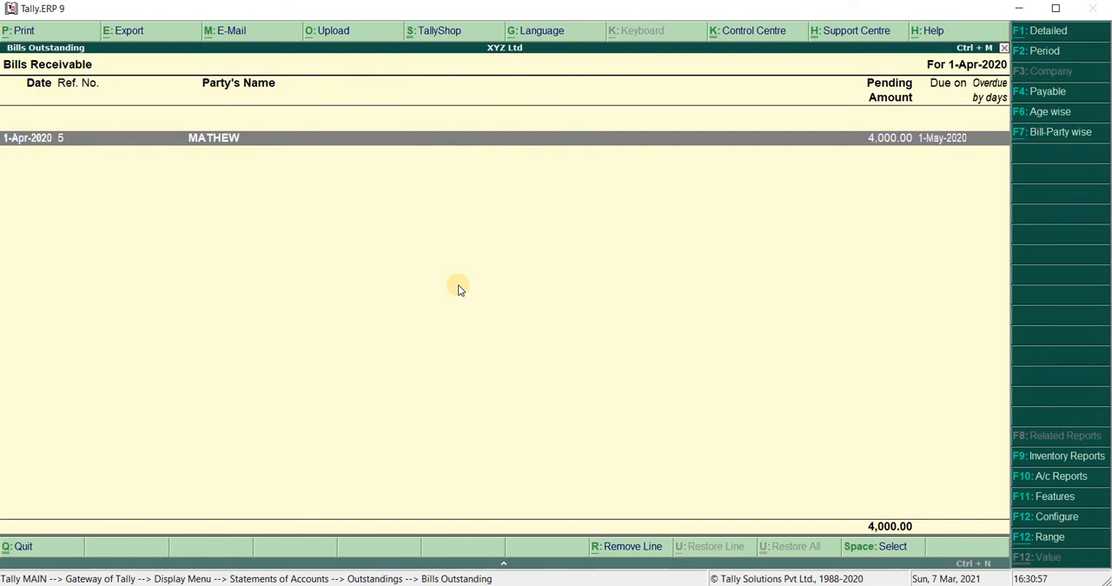
Show the Bills Receivable report in detailed form, and return to the Gateway of Tally after reviewing it
{"action": "left_click", "coordinate": [1048, 32]}
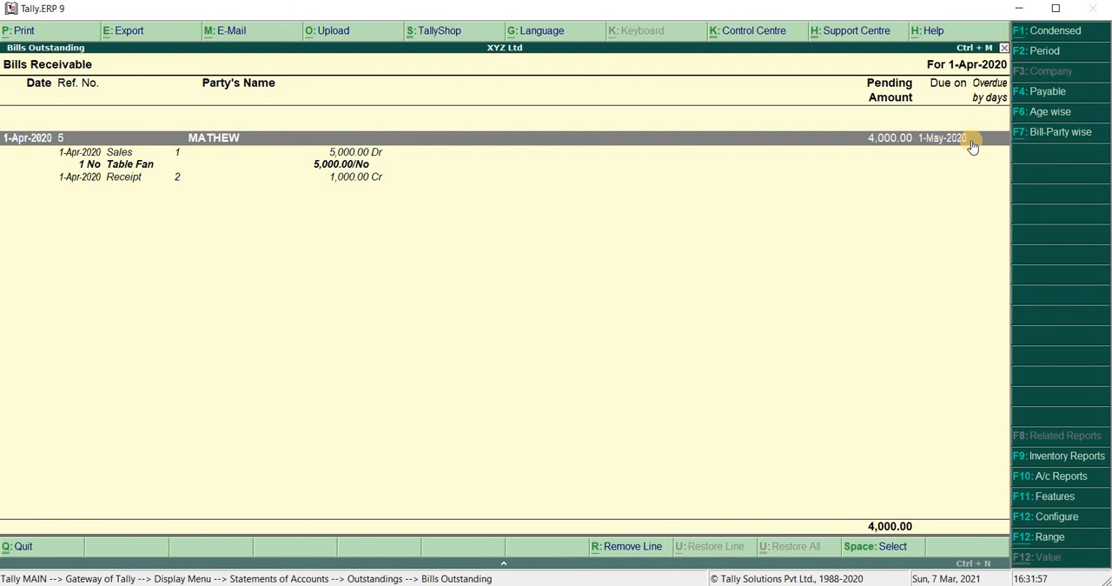
{"action": "key", "text": "Escape"}
{"action": "key", "text": "Escape"}
{"action": "key", "text": "Escape"}
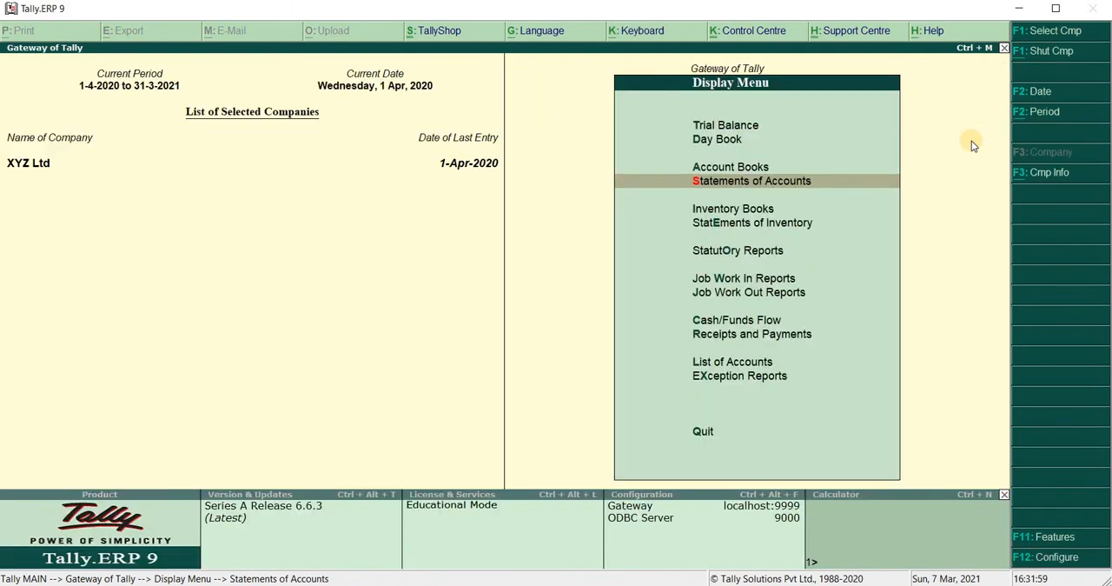
{"action": "key", "text": "Escape"}
{"action": "key", "text": "Escape"}
{"action": "key", "text": "Escape"}
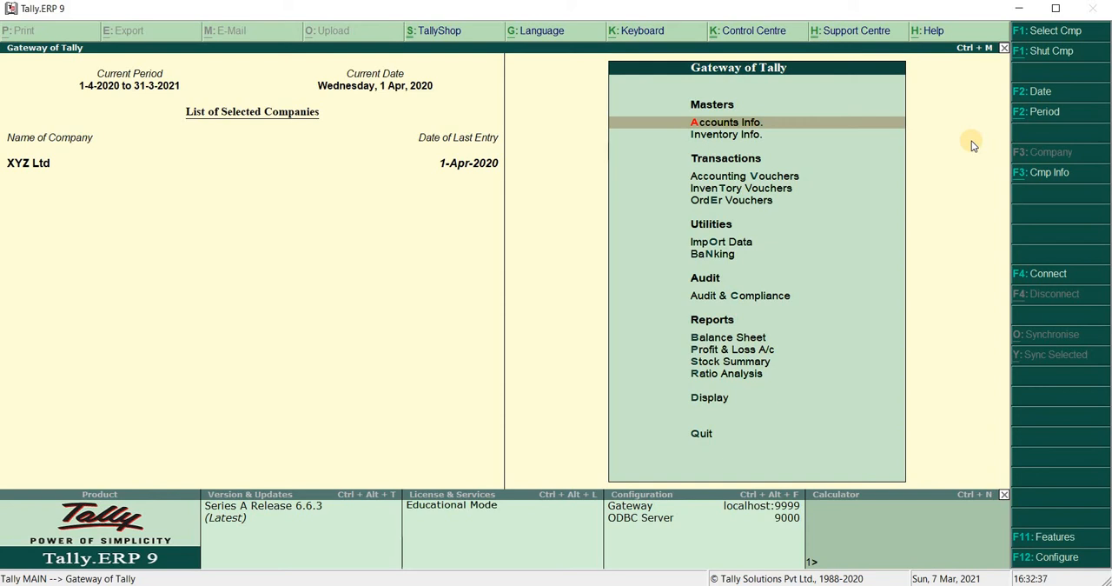
{"action": "type", "text": "dal"}
{"action": "type", "text": "V"}
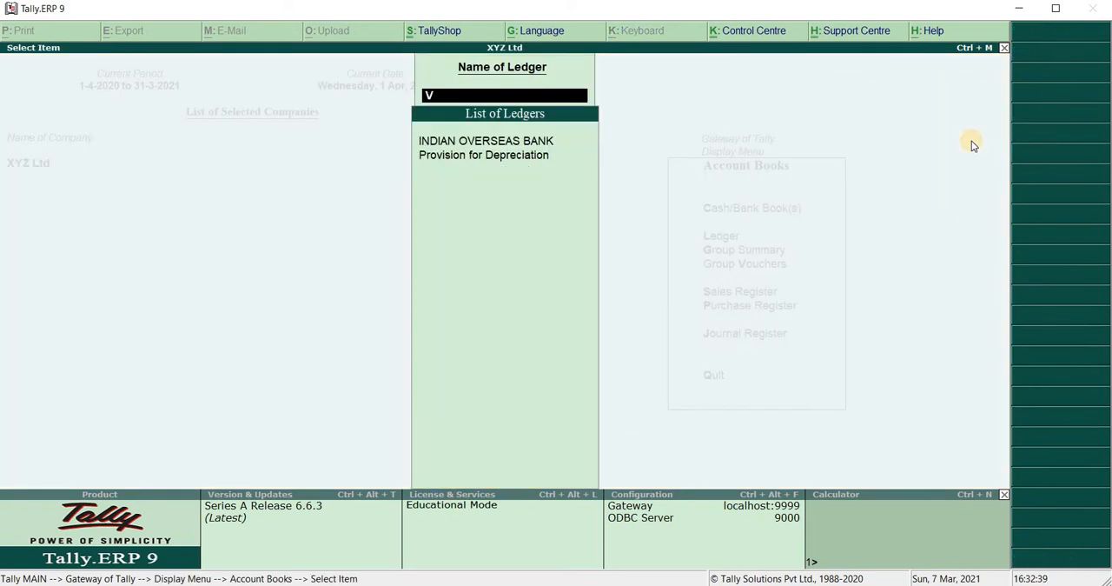
{"action": "key", "text": "BackSpace"}
{"action": "key", "text": "Escape"}
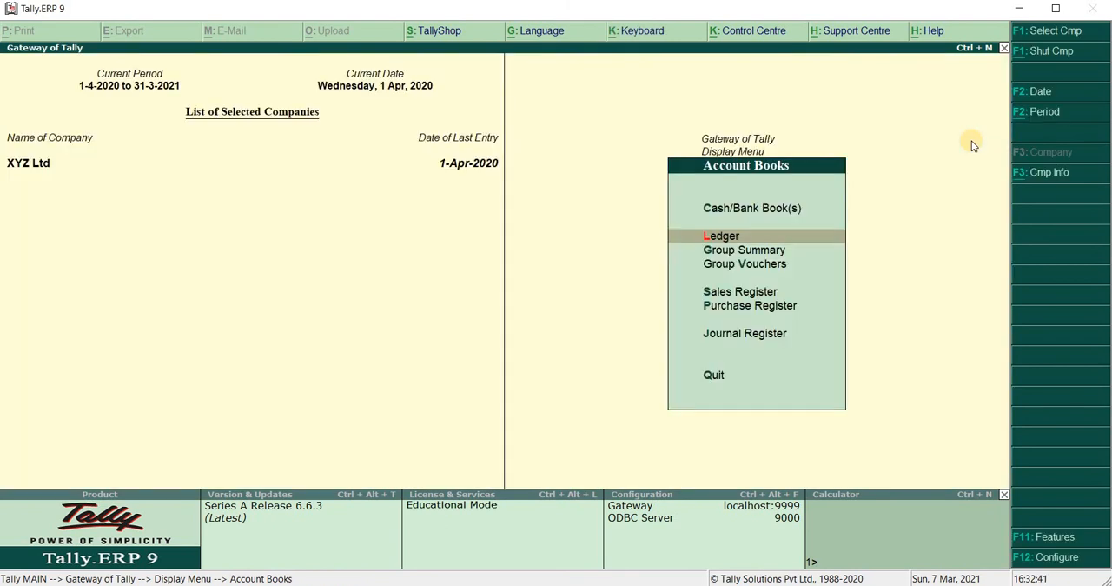
{"action": "key", "text": "Down"}
{"action": "key", "text": "Down"}
{"action": "key", "text": "Down"}
{"action": "key", "text": "Down"}
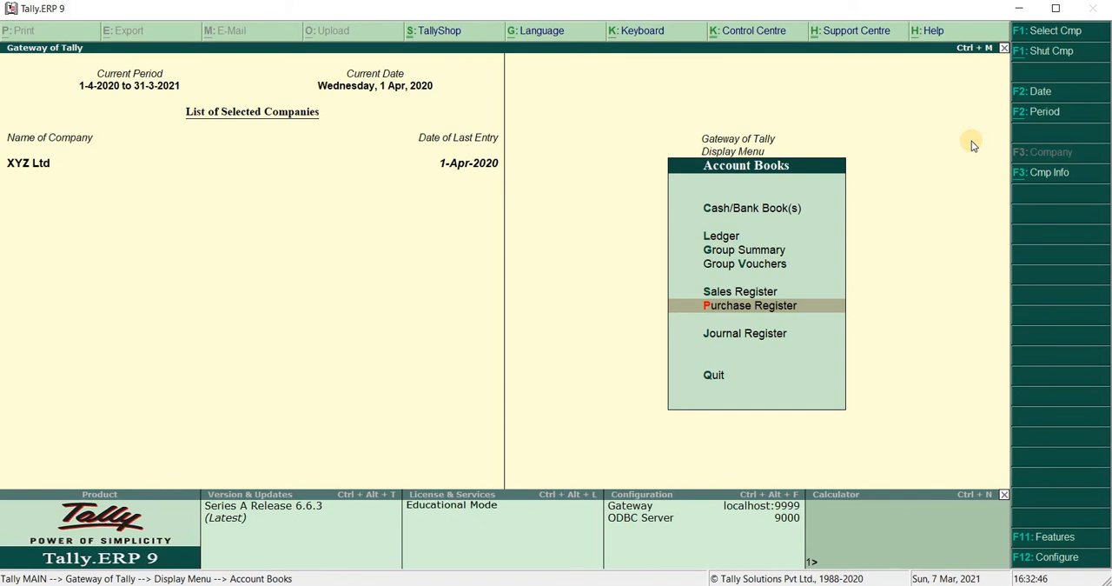
{"action": "key", "text": "Escape"}
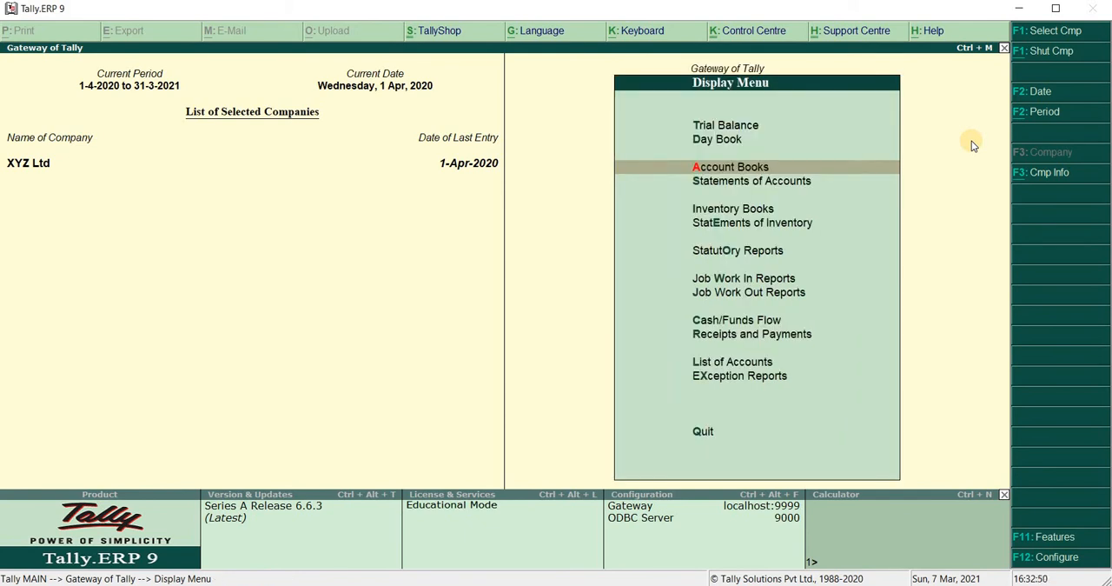
{"action": "key", "text": "Escape"}
{"action": "key", "text": "Escape"}
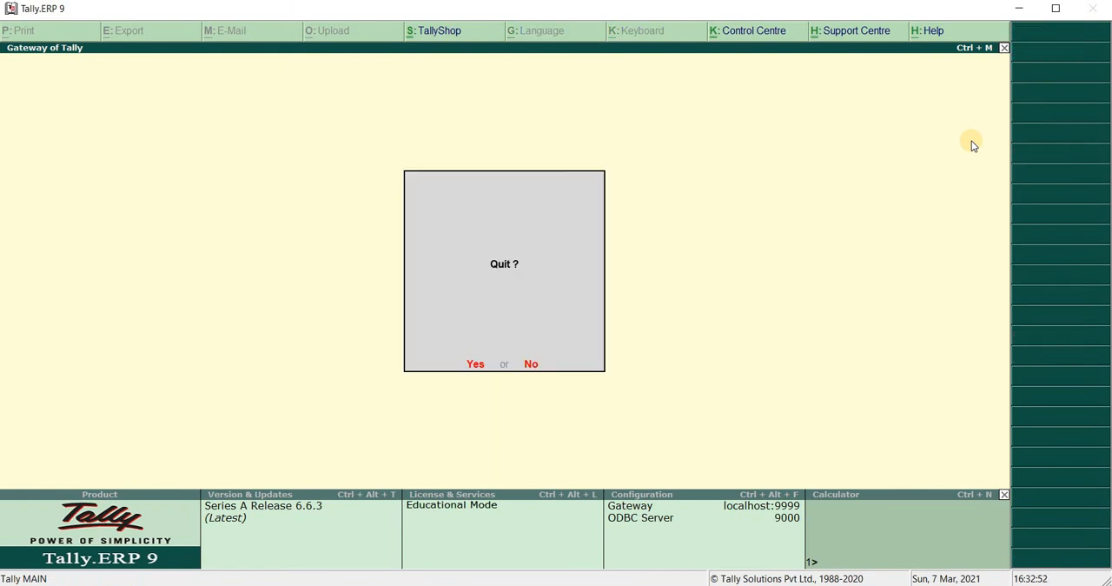
{"action": "key", "text": "Escape"}
Open the creation form for a new single ledger in the accounts masters
{"action": "key", "text": "Return"}
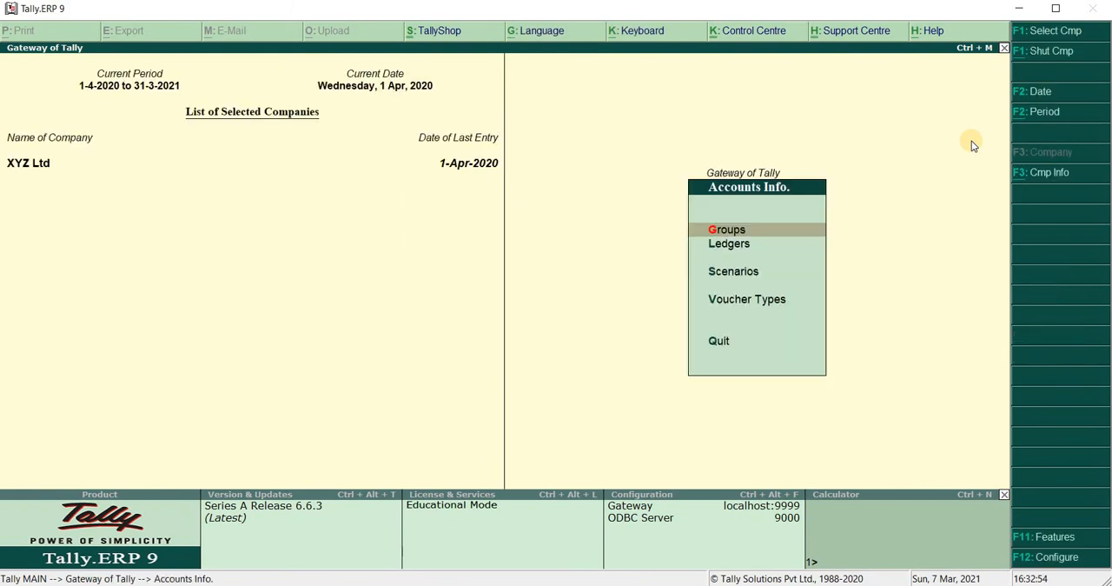
{"action": "key", "text": "Down"}
{"action": "key", "text": "Return"}
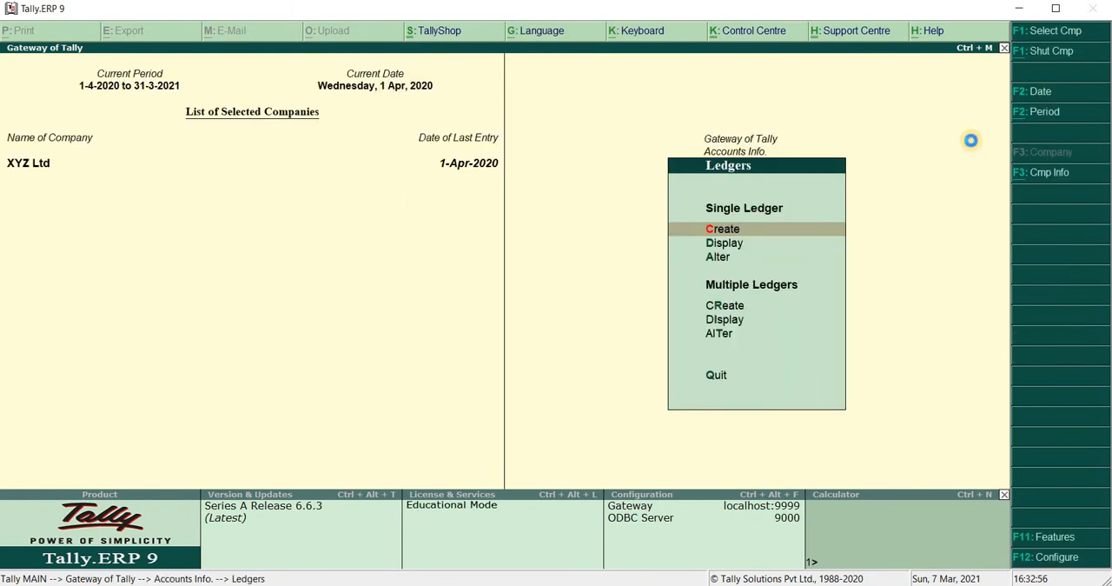
{"action": "key", "text": "Return"}
{"action": "type", "text": "V"}
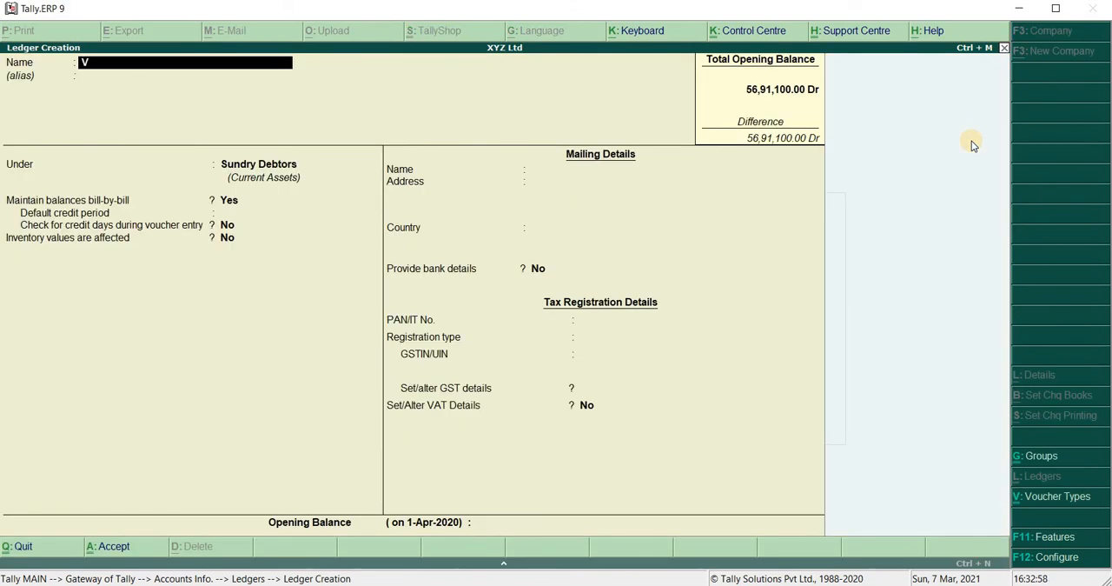
{"action": "type", "text": "IKAS"}
{"action": "key", "text": "BackSpace"}
{"action": "key", "text": "BackSpace"}
{"action": "key", "text": "BackSpace"}
{"action": "key", "text": "BackSpace"}
{"action": "key", "text": "BackSpace"}
Name the new ledger DELUXE ASSOCIATES without an alias and place it under Sundry Creditors
{"action": "type", "text": "DELUXE ASSOCIATES"}
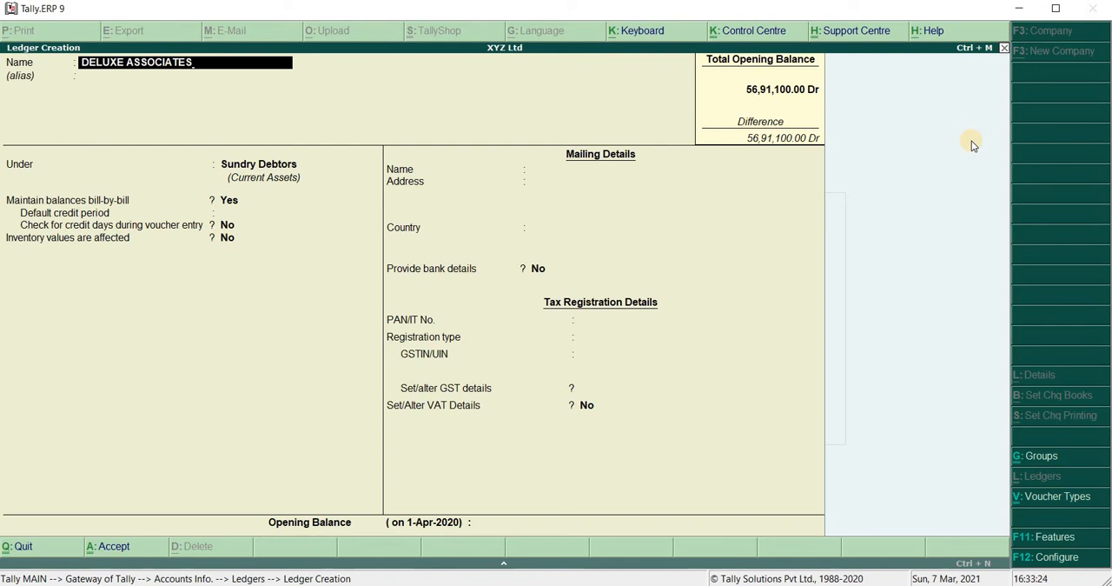
{"action": "key", "text": "Return"}
{"action": "key", "text": "Return"}
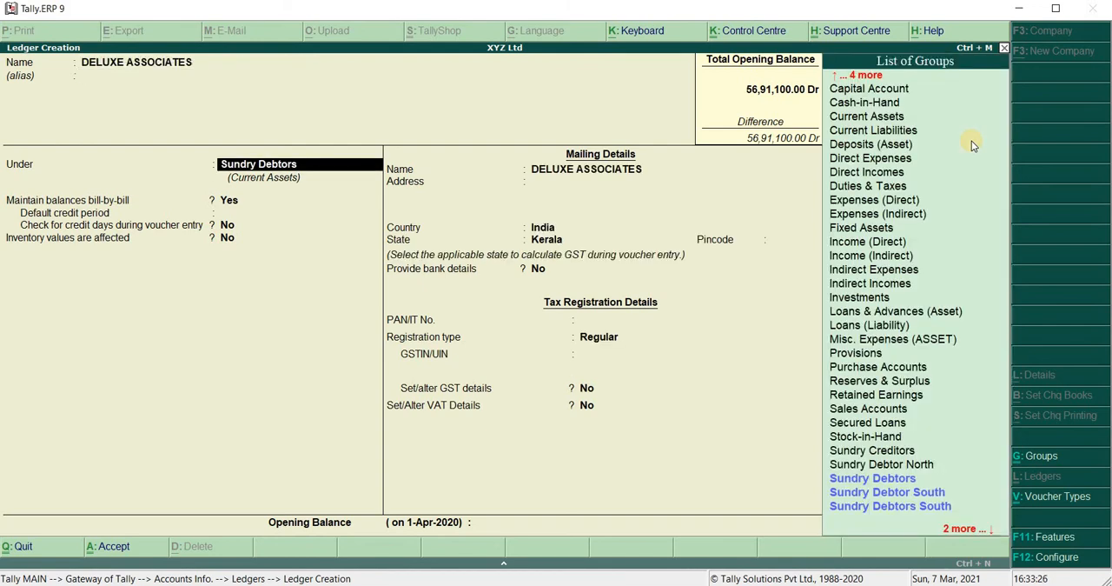
{"action": "type", "text": "SU"}
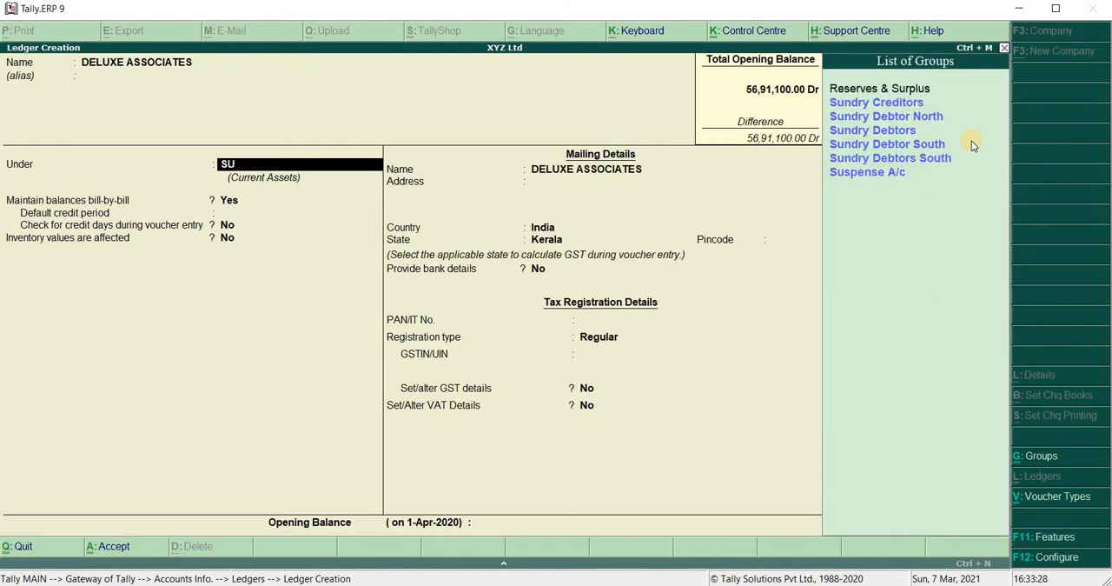
{"action": "key", "text": "Return"}
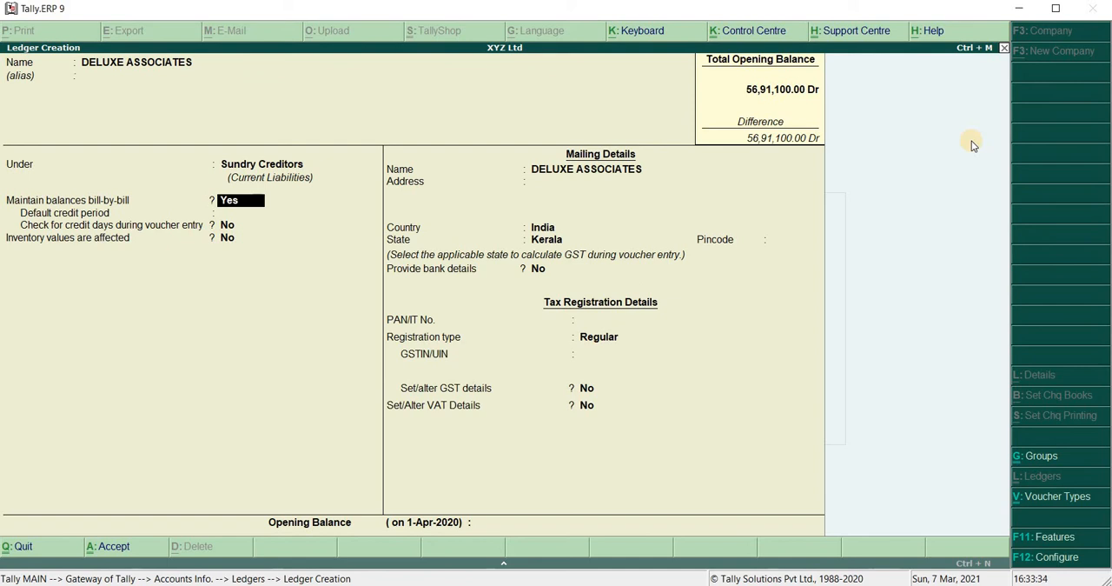
Keep bill-by-bill balances on with a 25-day default credit period, and enable checking for credit days during voucher entry
{"action": "key", "text": "Return"}
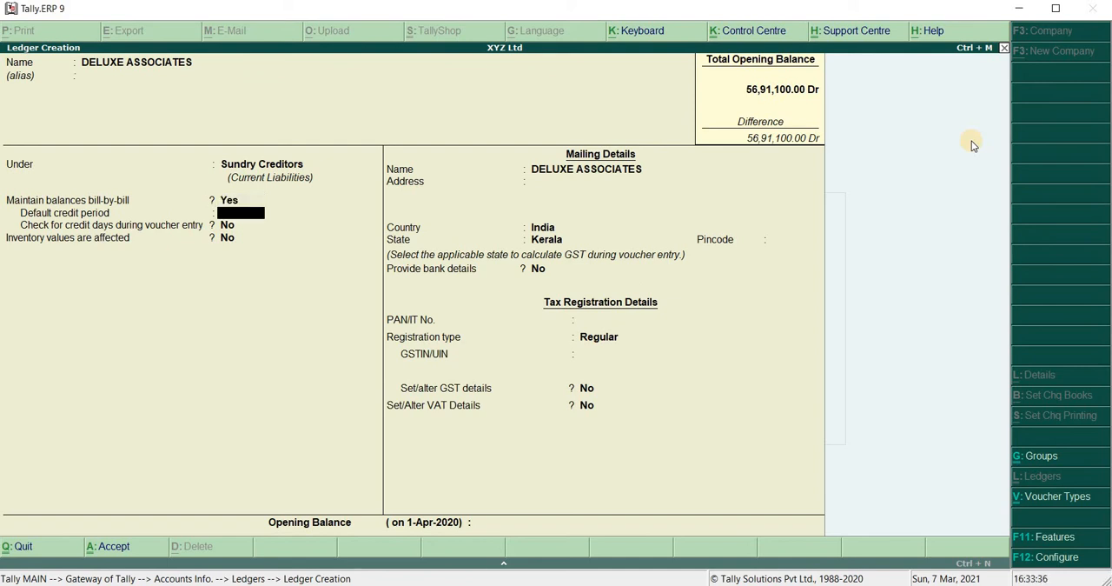
{"action": "type", "text": "25"}
{"action": "key", "text": "Return"}
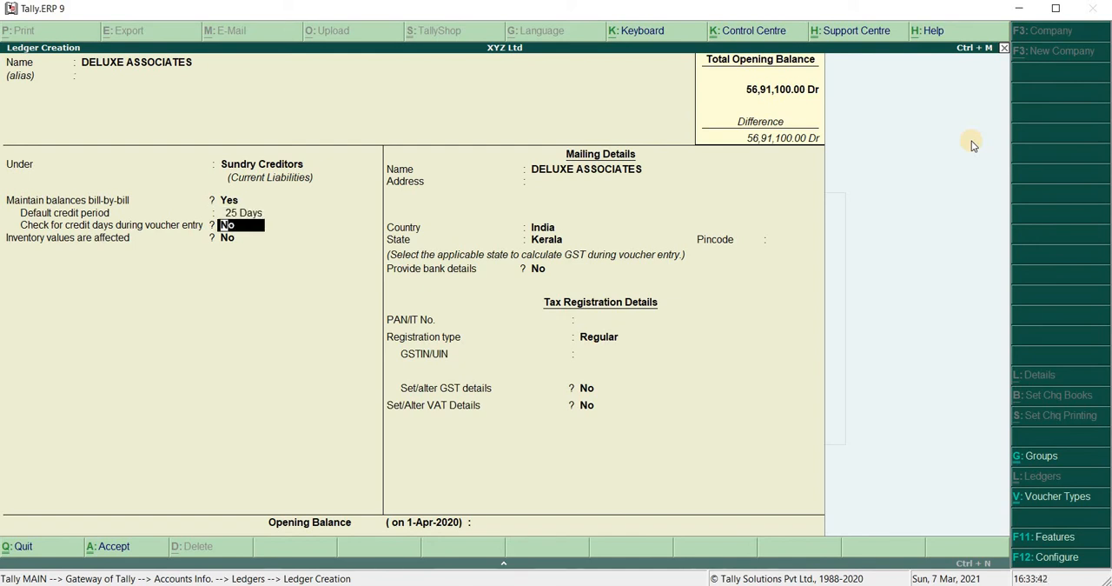
{"action": "type", "text": "Y"}
{"action": "key", "text": "Return"}
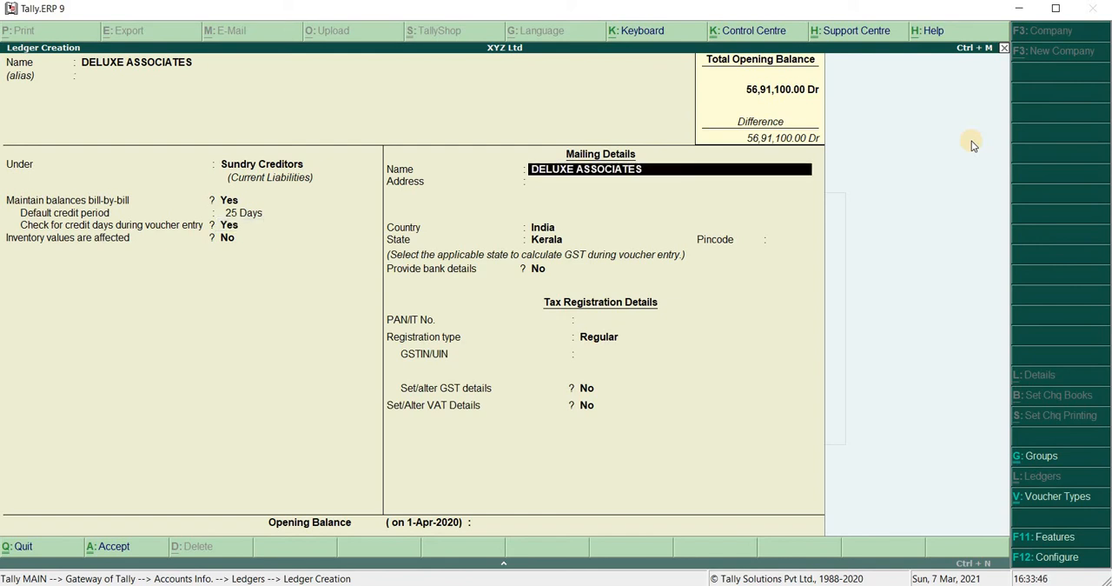
Keep the default mailing details, save the supplier ledger, and return to the Gateway of Tally
{"action": "key", "text": "Return"}
{"action": "key", "text": "Return"}
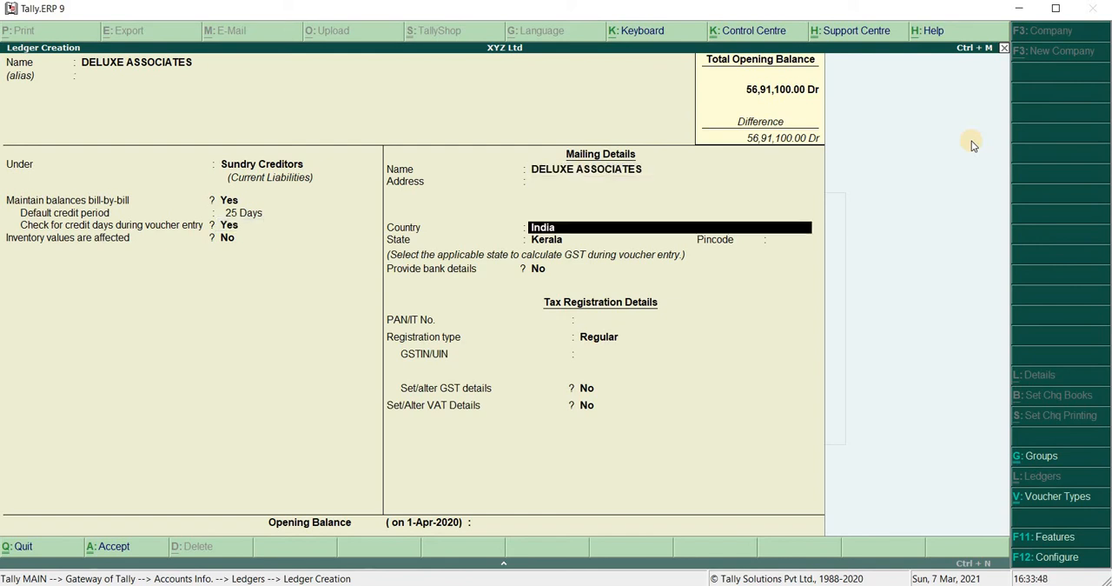
{"action": "key", "text": "ctrl+a"}
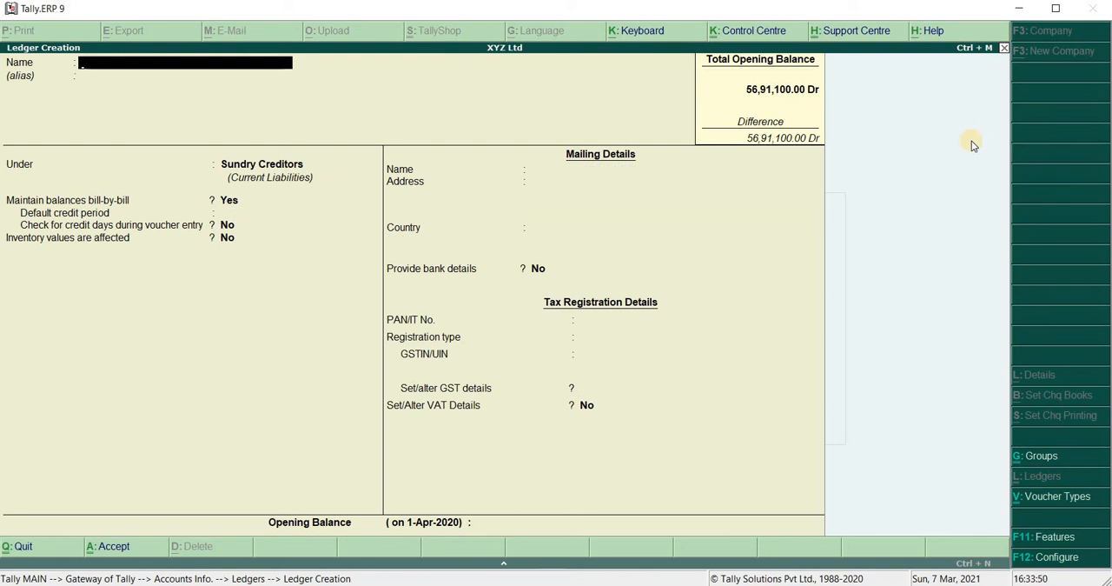
{"action": "key", "text": "Escape"}
{"action": "key", "text": "Return"}
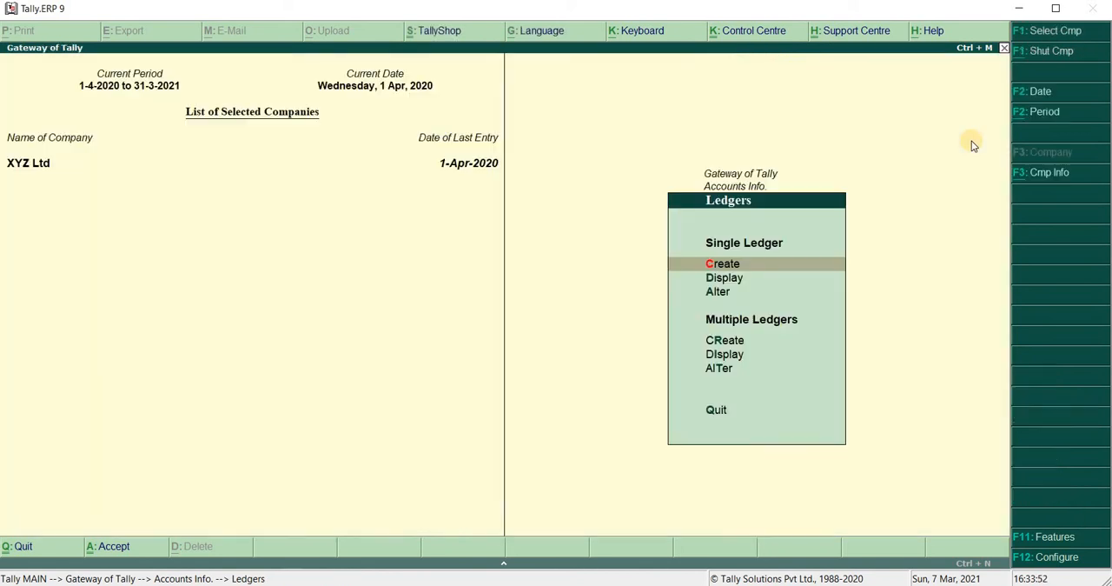
{"action": "key", "text": "Escape"}
{"action": "key", "text": "Escape"}
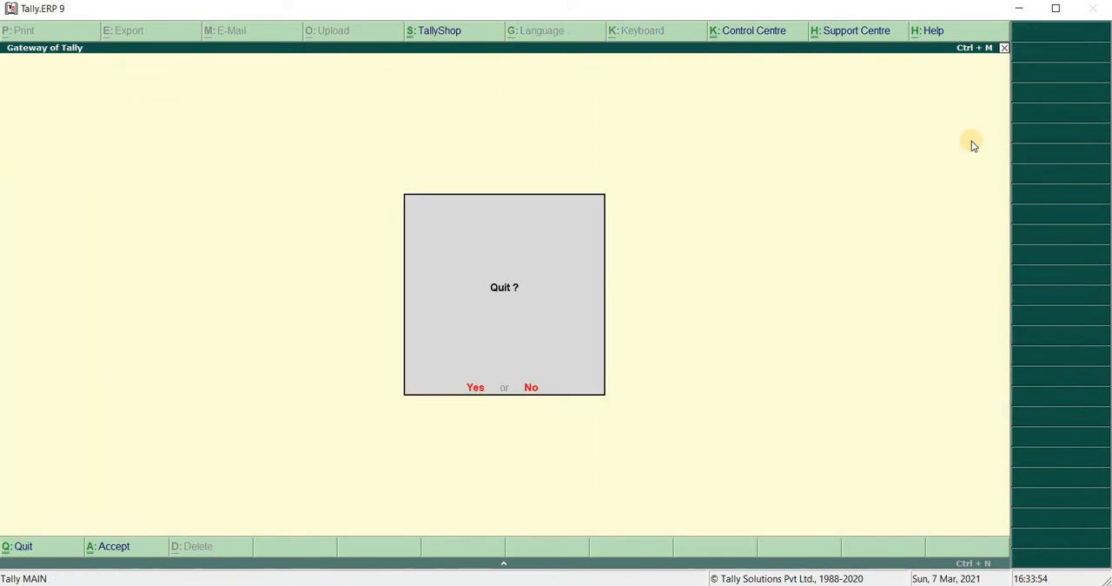
{"action": "key", "text": "Escape"}
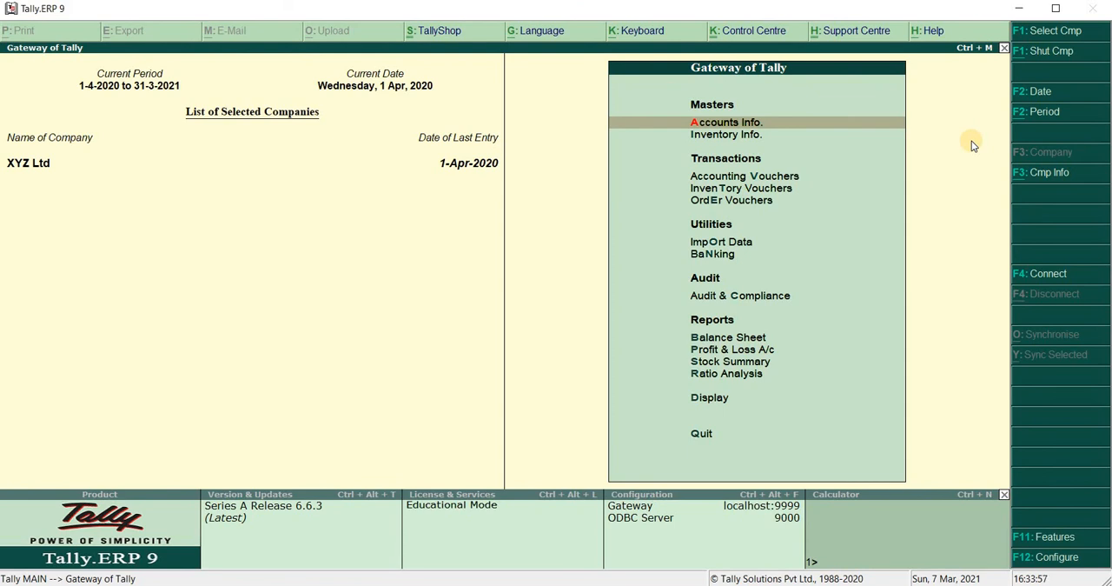
Start a Purchase accounting voucher with supplier invoice number 12 dated 1-Apr-2020
{"action": "key", "text": "v"}
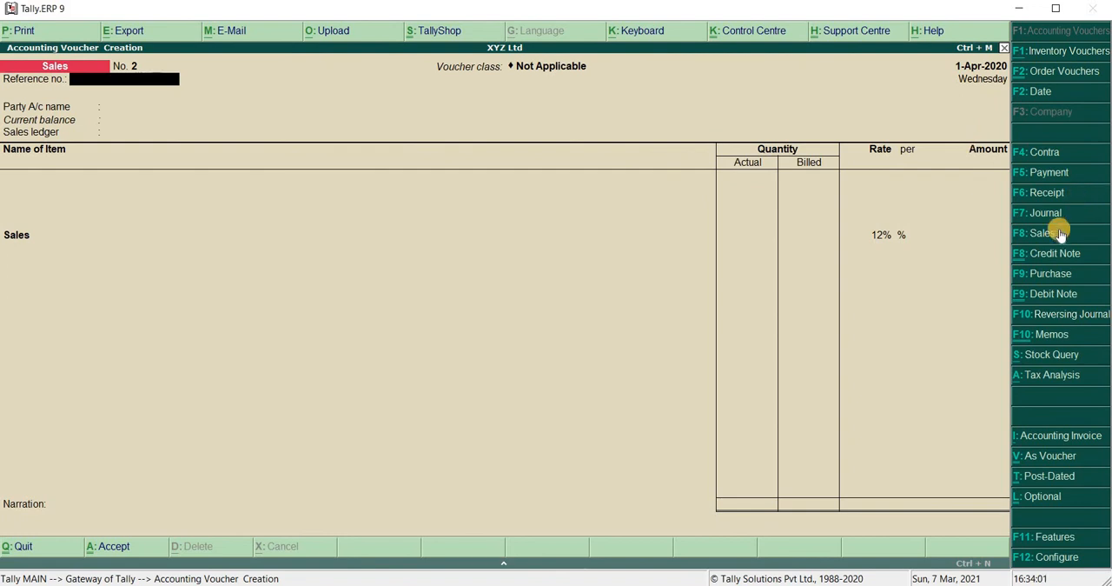
{"action": "left_click", "coordinate": [1041, 274]}
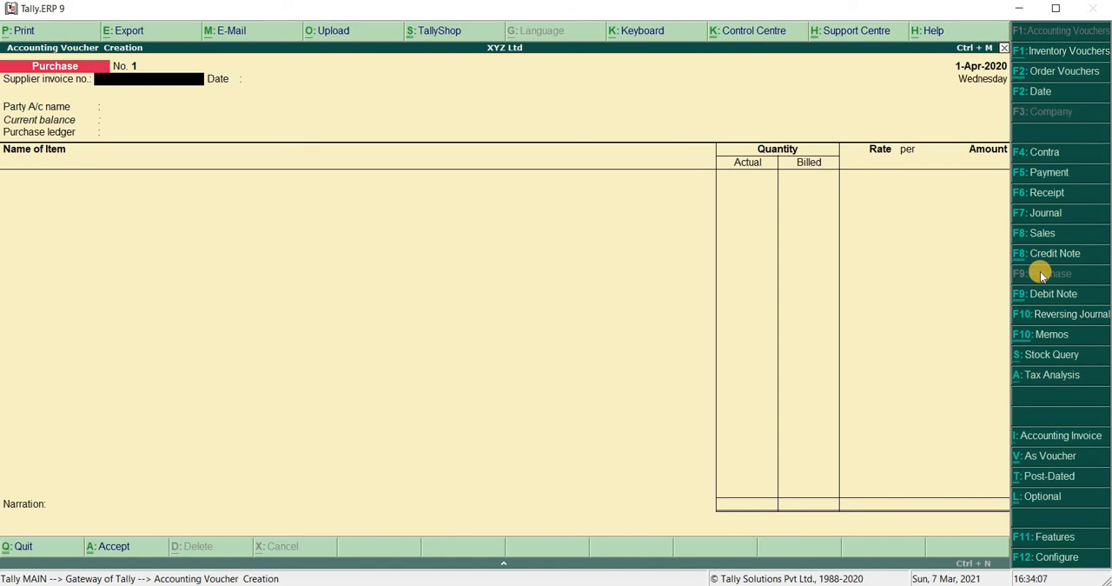
{"action": "type", "text": "12"}
{"action": "key", "text": "Return"}
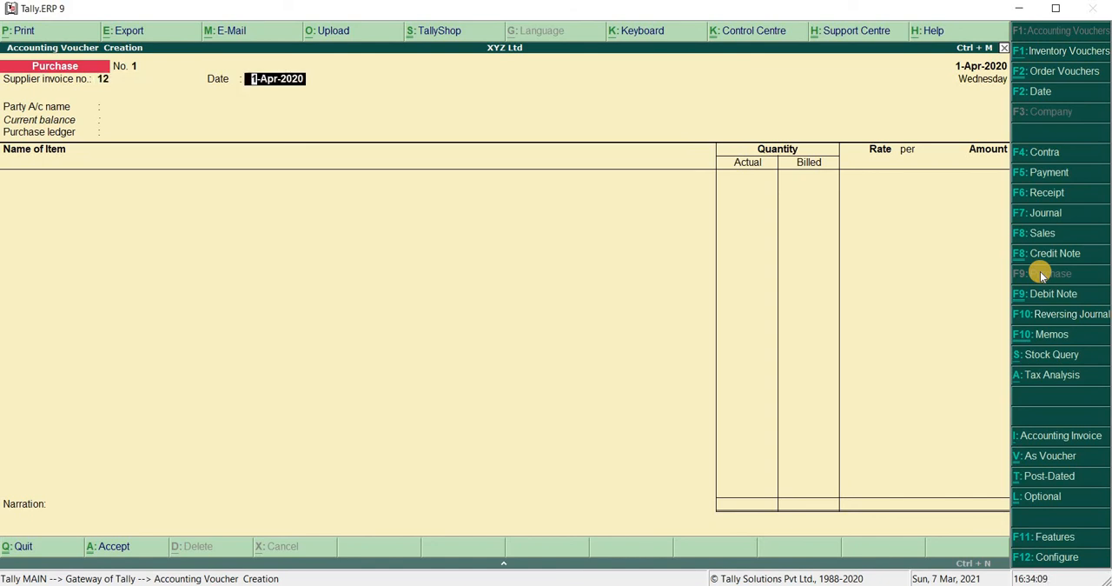
{"action": "key", "text": "Return"}
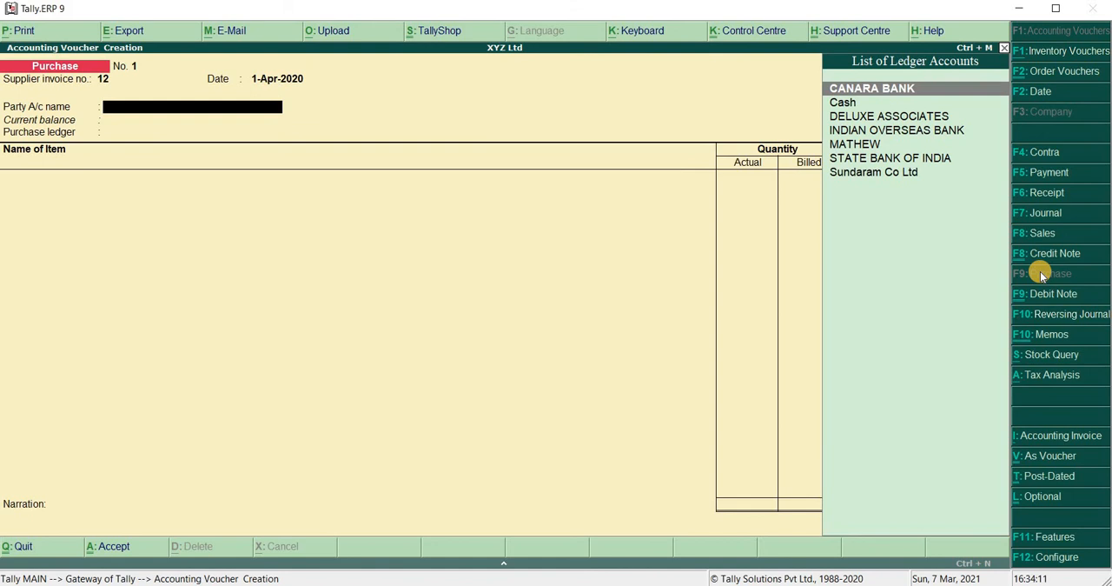
Choose DELUXE ASSOCIATES as the purchase's party account and accept its party details unchanged
{"action": "key", "text": "Down"}
{"action": "key", "text": "Down"}
{"action": "key", "text": "Down"}
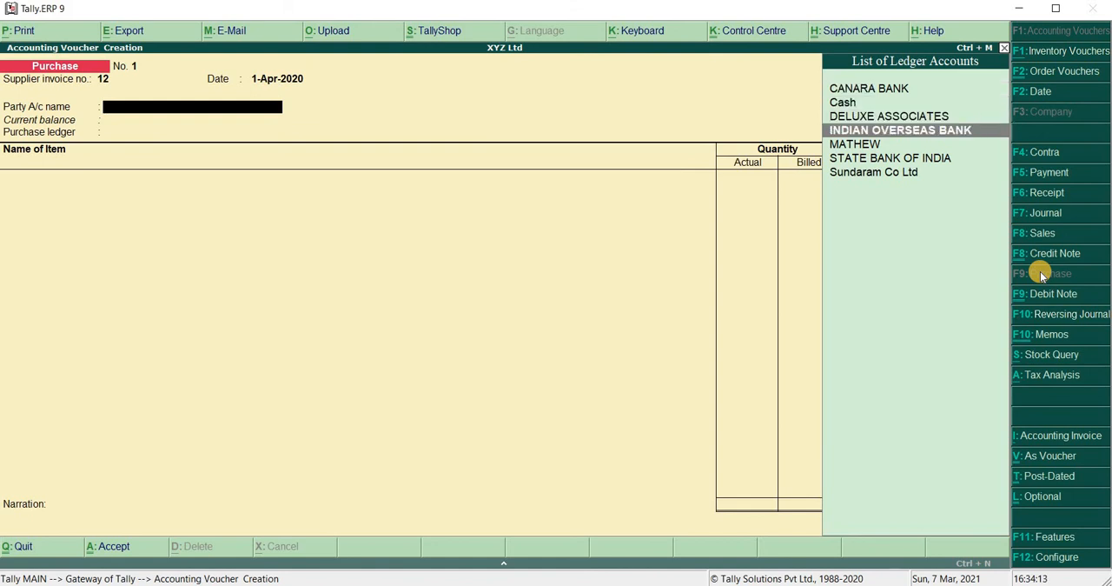
{"action": "key", "text": "Up"}
{"action": "key", "text": "Return"}
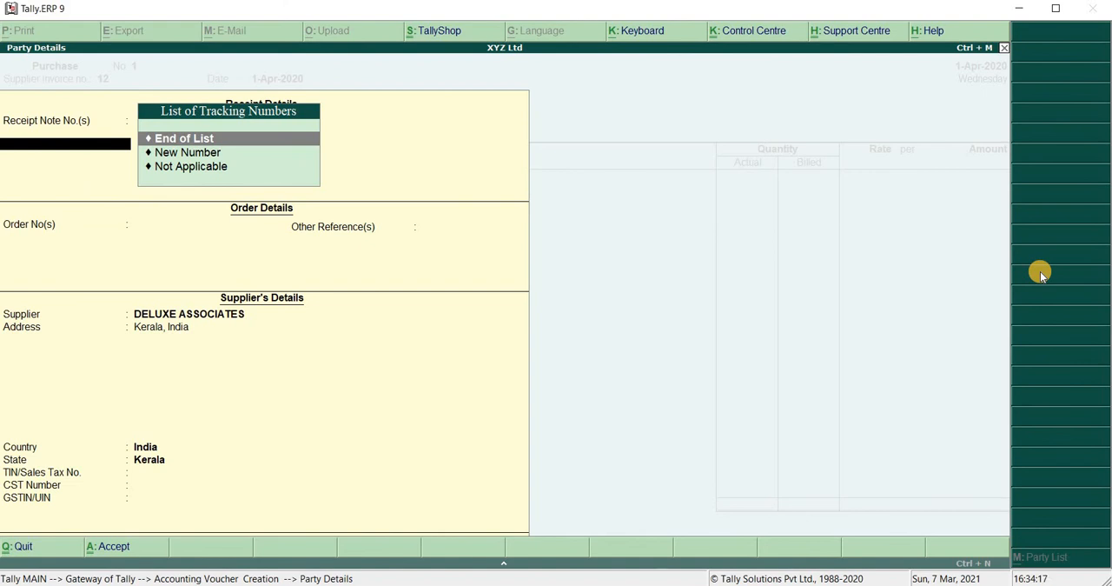
{"action": "key", "text": "ctrl+a"}
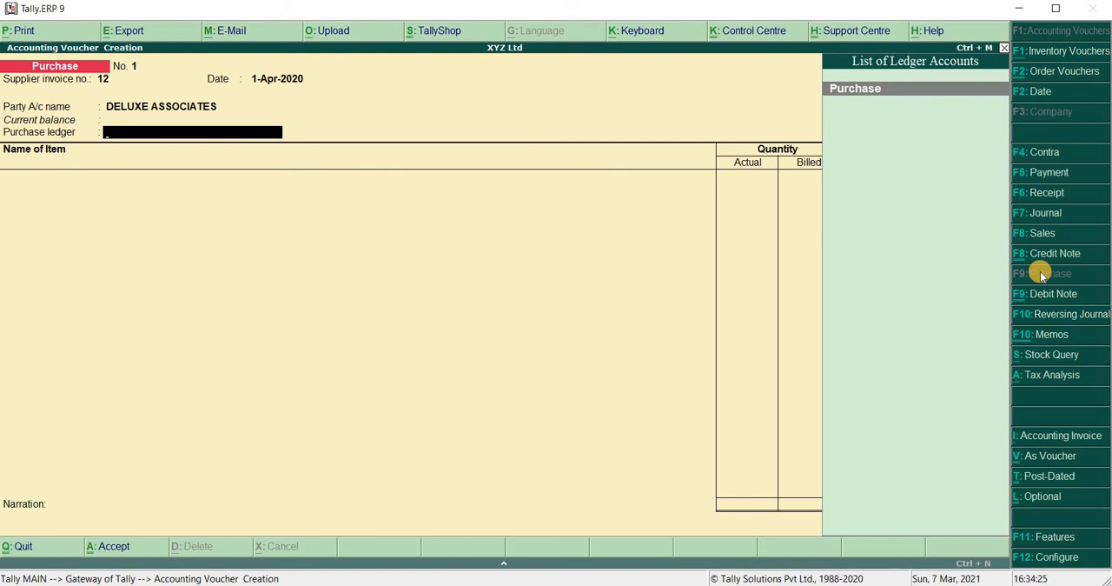
Choose the Purchase ledger and add Table Fan as the item, leaving its tracking and order numbers as Not Applicable
{"action": "key", "text": "Return"}
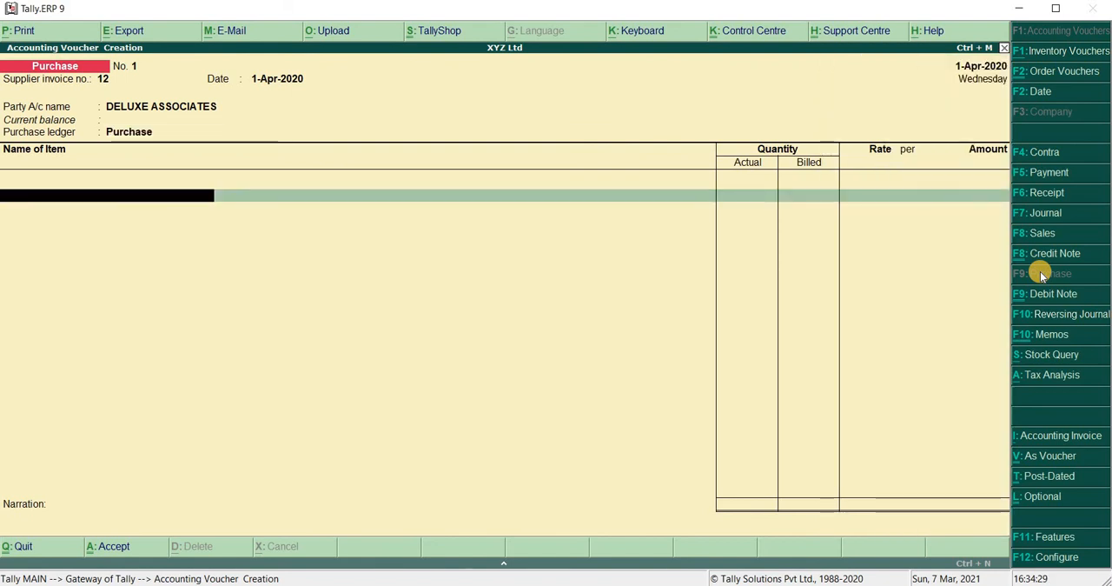
{"action": "type", "text": "T"}
{"action": "key", "text": "Return"}
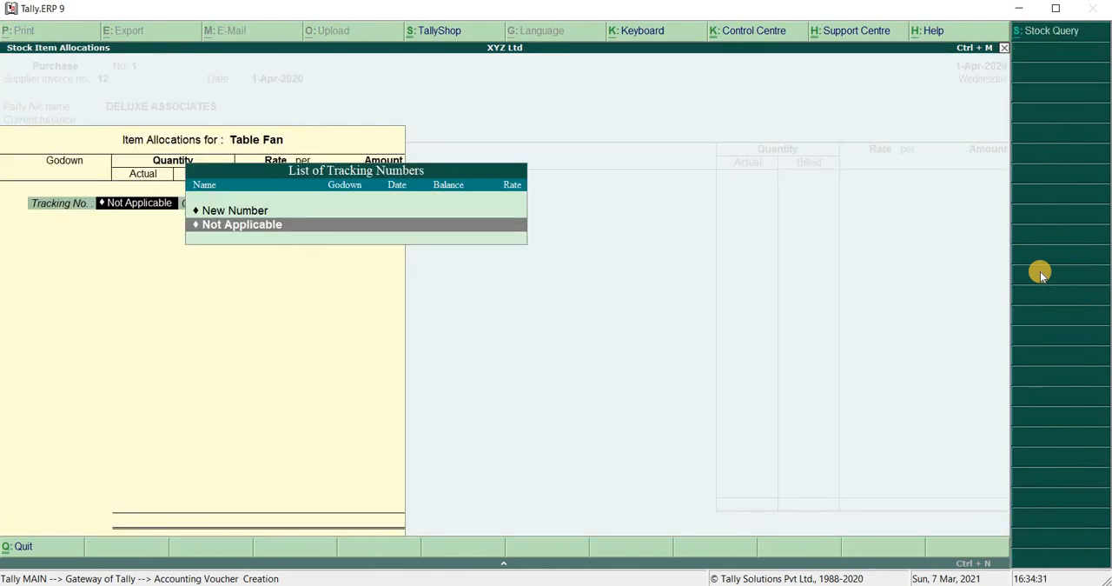
{"action": "key", "text": "Return"}
{"action": "key", "text": "Return"}
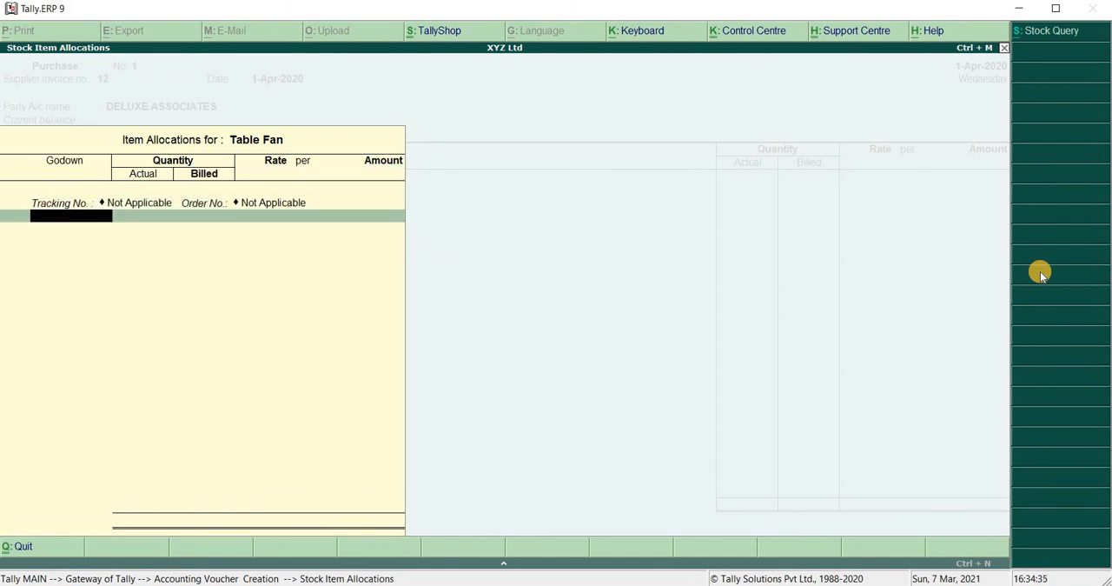
Allocate 25 Table Fans to the KANNUR godown at a rate of 3,000.00 each
{"action": "key", "text": "Return"}
{"action": "type", "text": "25"}
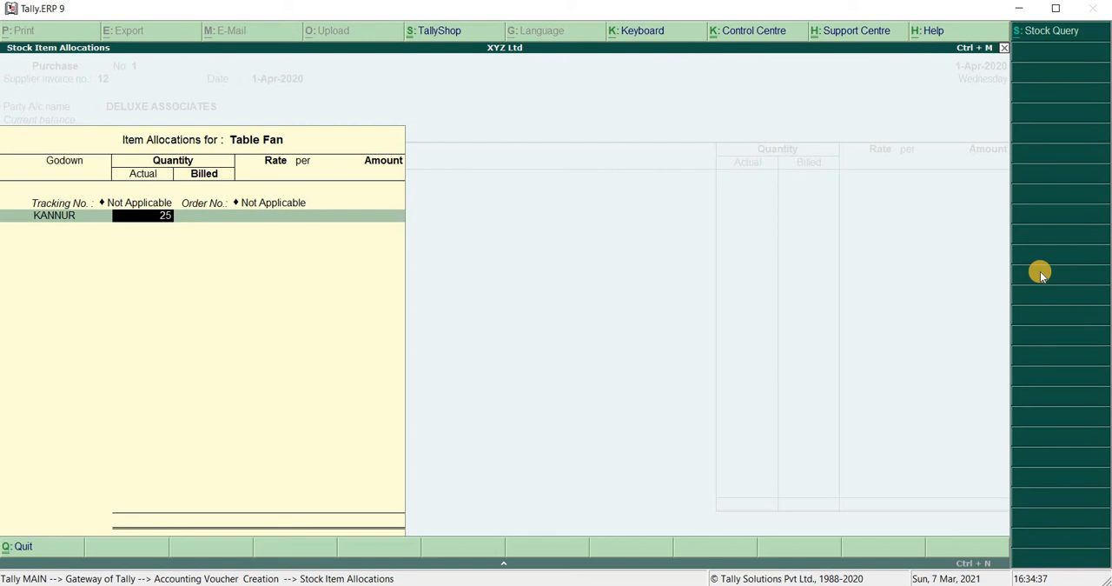
{"action": "key", "text": "Return"}
{"action": "key", "text": "Return"}
{"action": "key", "text": "Return"}
{"action": "key", "text": "Return"}
{"action": "key", "text": "Return"}
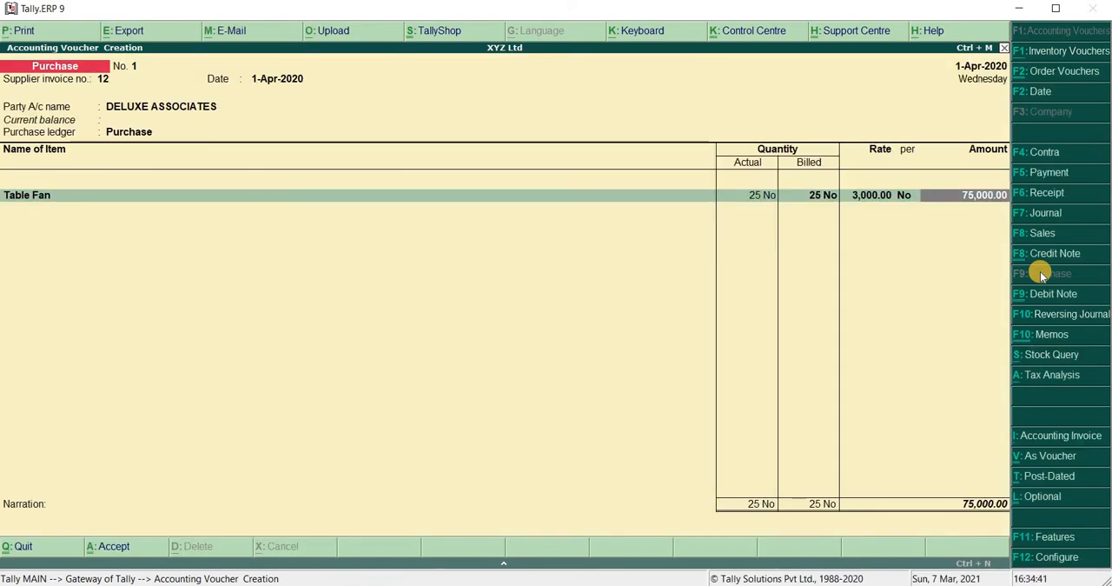
End the item list, leave the narration blank, and save the purchase voucher
{"action": "key", "text": "Return"}
{"action": "key", "text": "Return"}
{"action": "key", "text": "Return"}
{"action": "key", "text": "Return"}
{"action": "key", "text": "Return"}
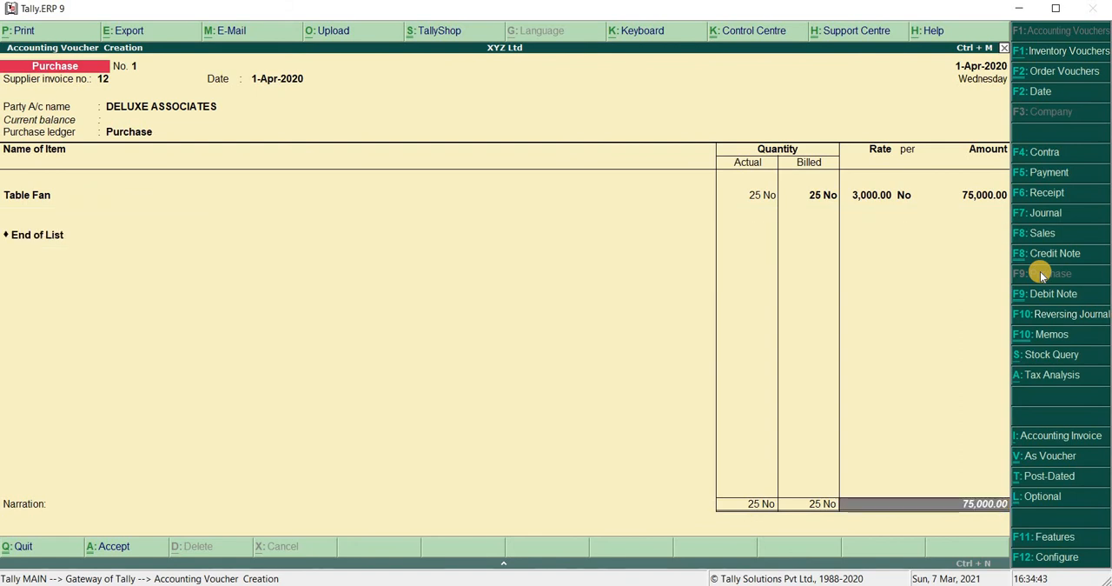
{"action": "left_click", "coordinate": [1040, 272]}
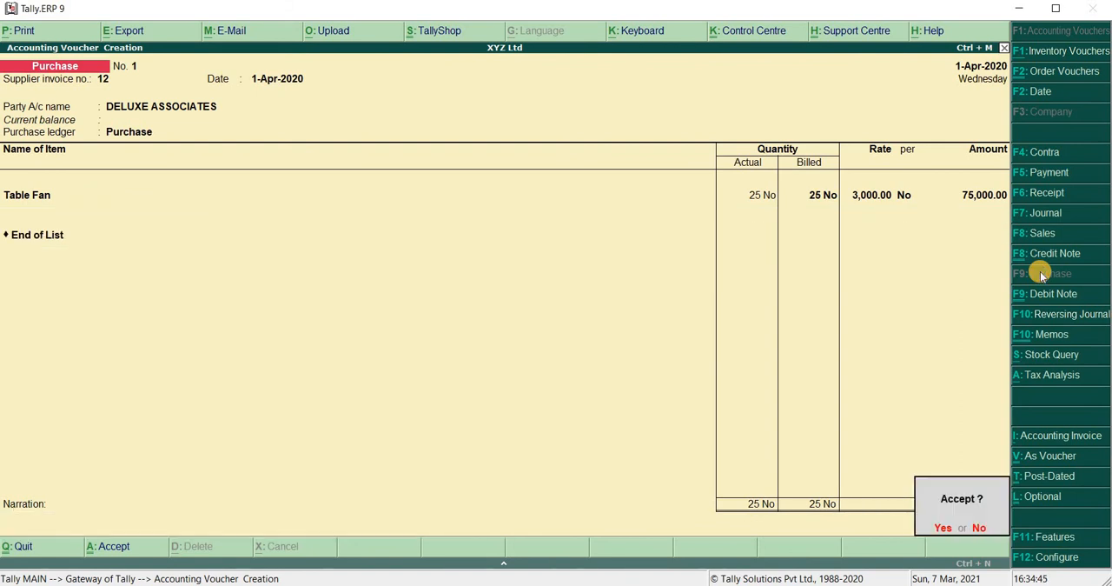
{"action": "key", "text": "Return"}
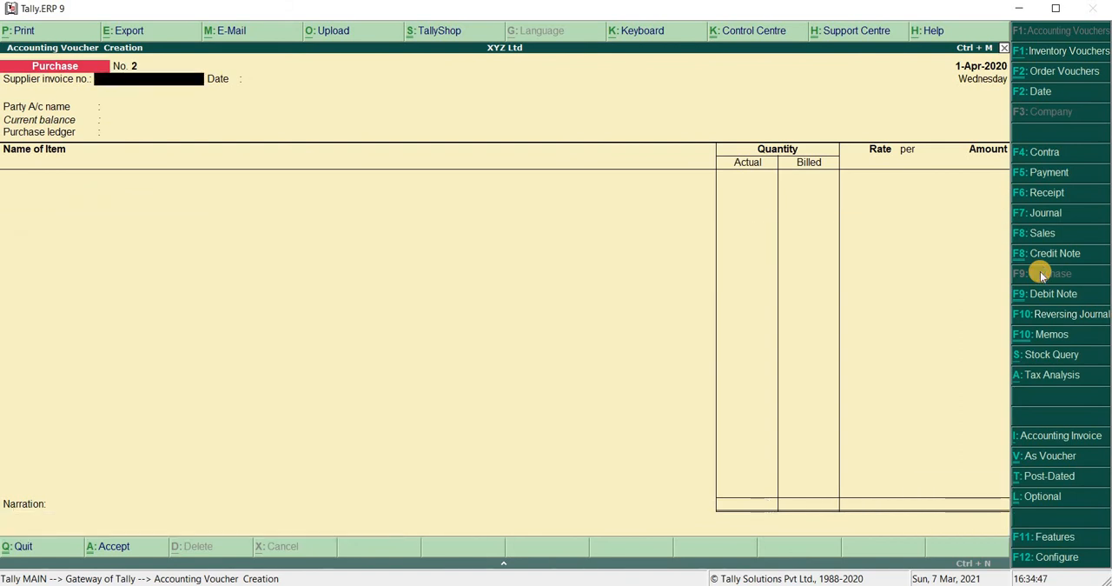
Start a Payment voucher with Cash as the account being paid from
{"action": "left_click", "coordinate": [1048, 173]}
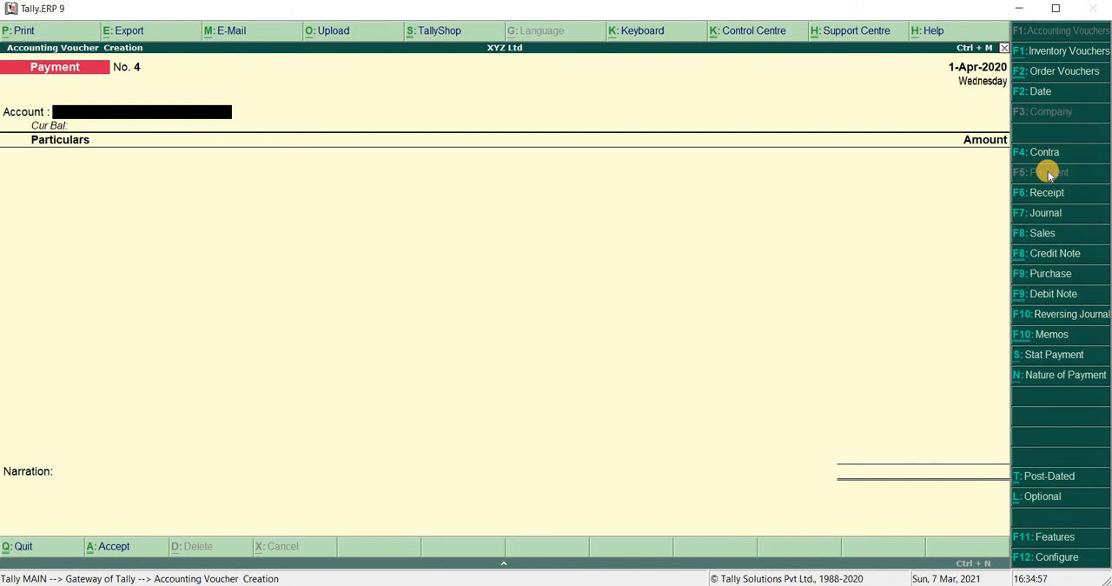
{"action": "type", "text": "S"}
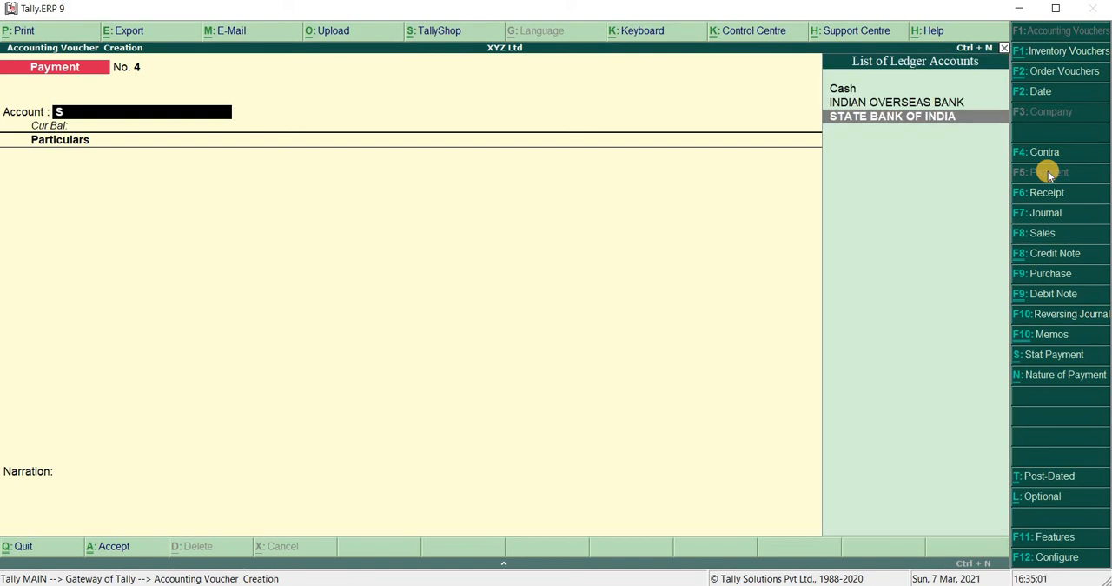
{"action": "key", "text": "Up"}
{"action": "key", "text": "Up"}
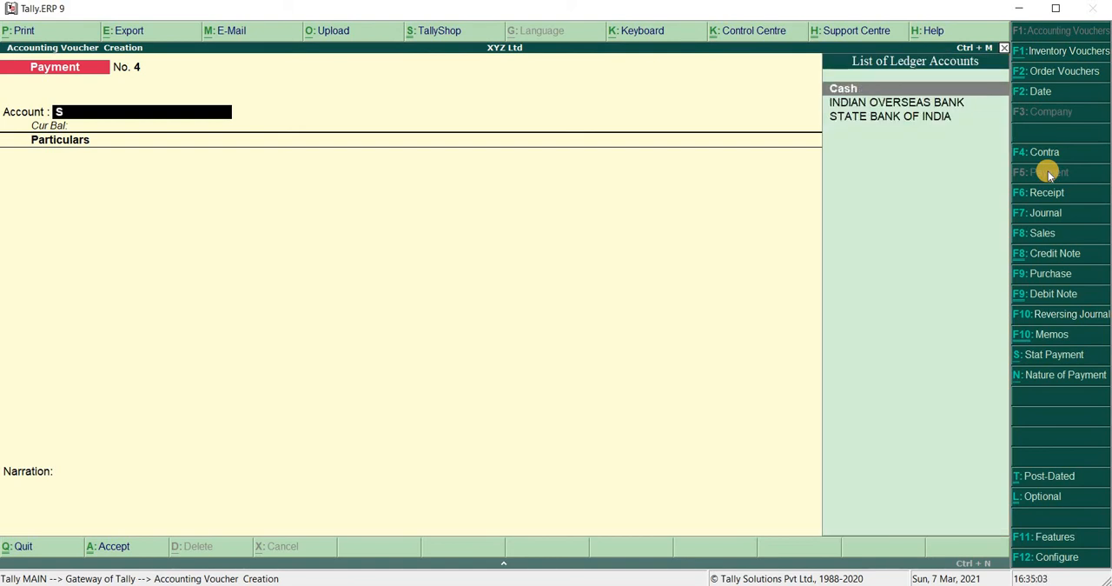
{"action": "key", "text": "Return"}
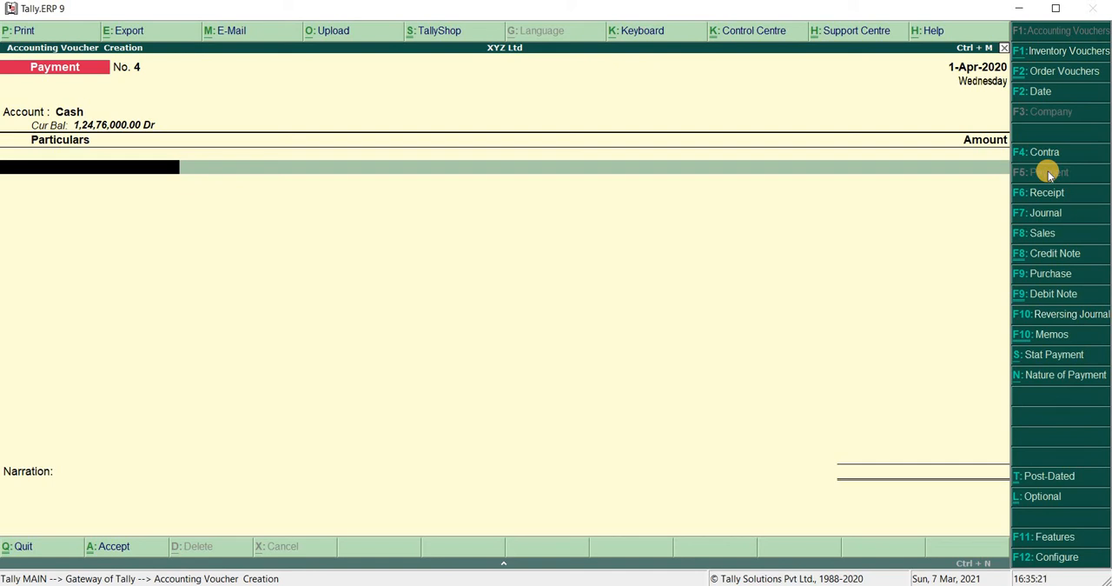
Enter DELUXE ASSOCIATES as the payment's party with an amount of 50,000
{"action": "type", "text": "A"}
{"action": "key", "text": "Down"}
{"action": "key", "text": "Down"}
{"action": "key", "text": "Down"}
{"action": "key", "text": "Down"}
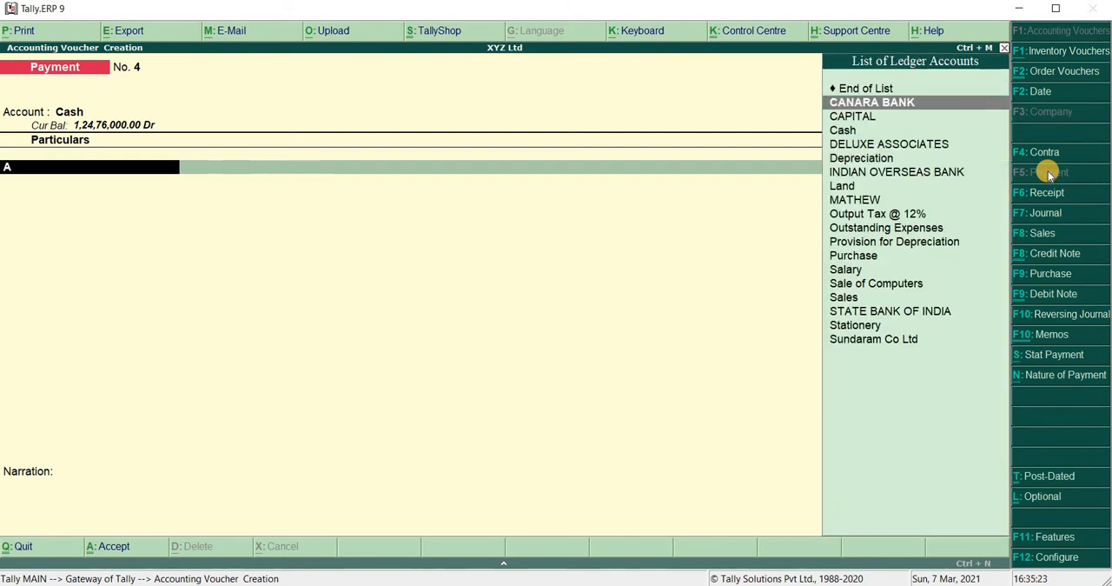
{"action": "key", "text": "Return"}
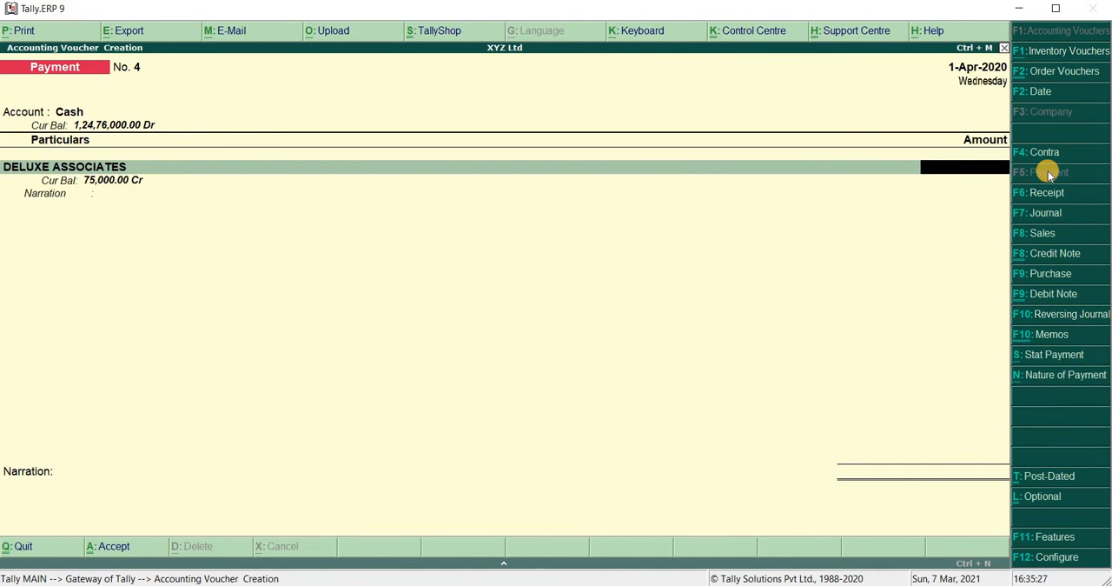
{"action": "type", "text": "50000"}
{"action": "key", "text": "Return"}
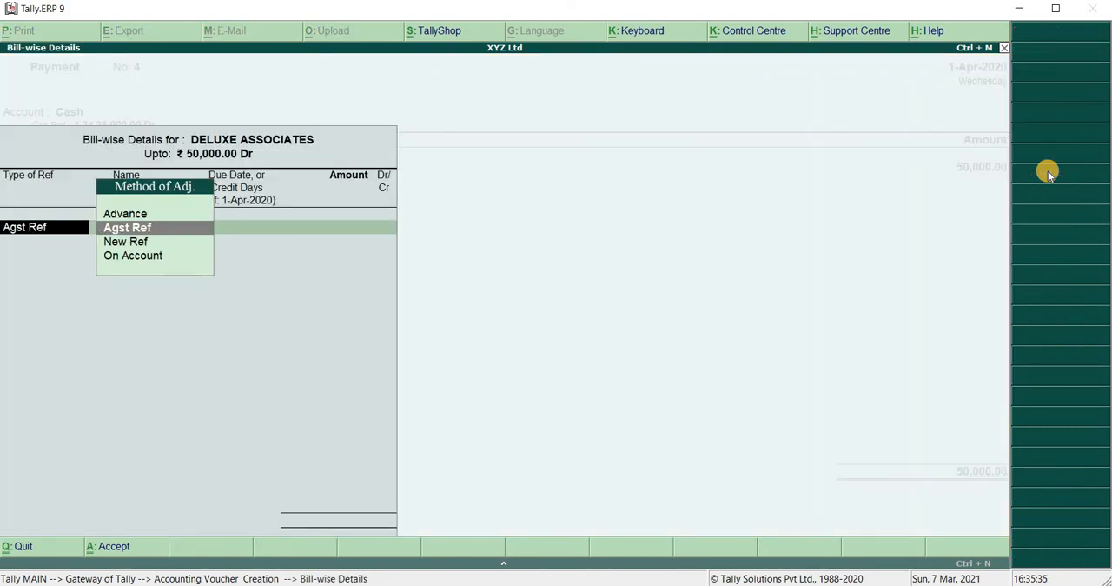
Adjust the full 50,000.00 Dr payment against the supplier's pending bill 12 using Agst Ref
{"action": "key", "text": "Return"}
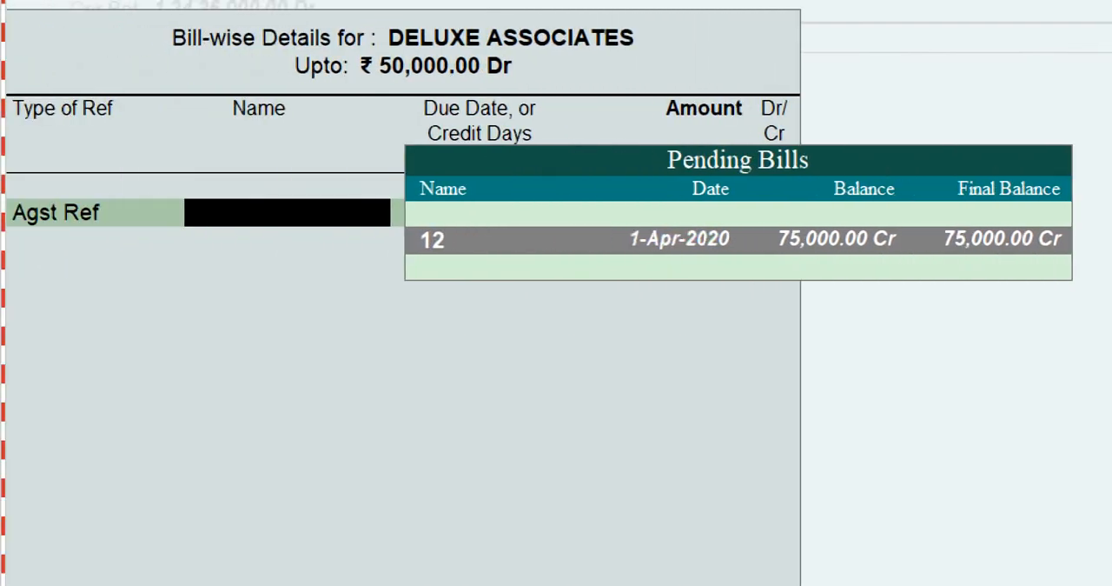
{"action": "key", "text": "Return"}
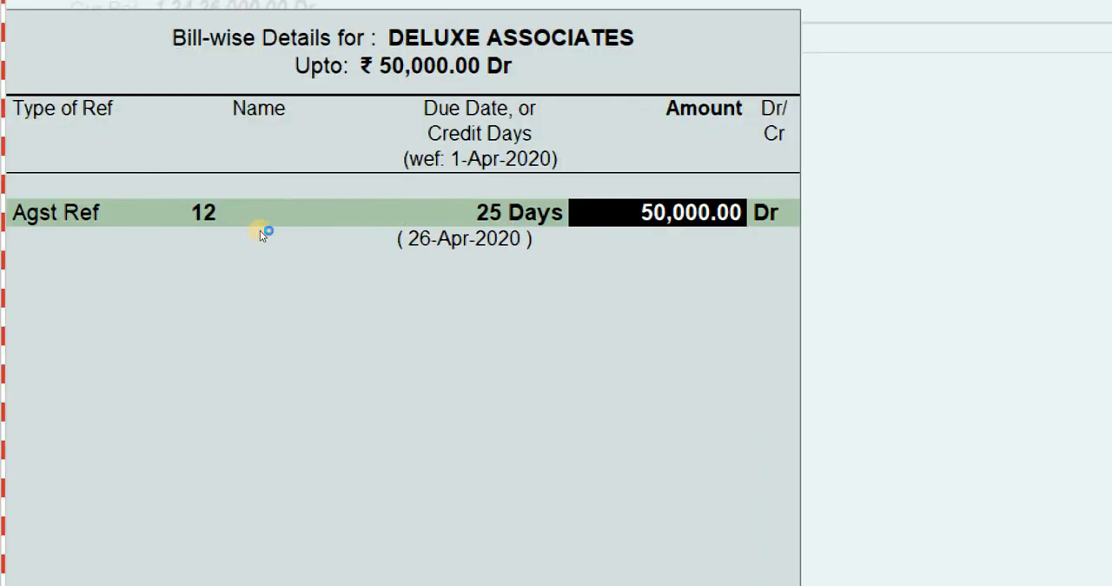
{"action": "key", "text": "Return"}
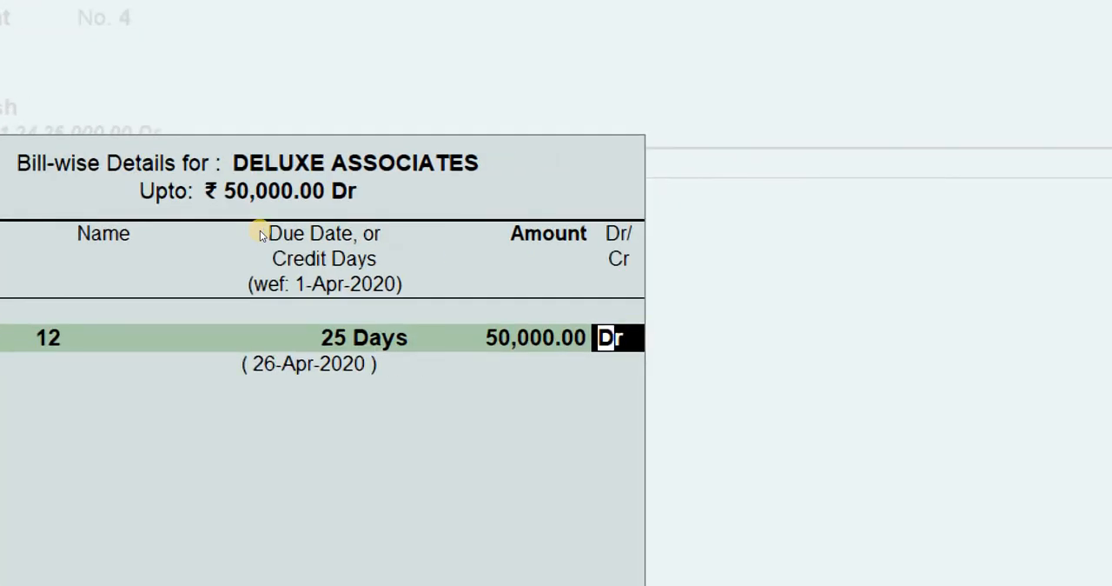
{"action": "key", "text": "Return"}
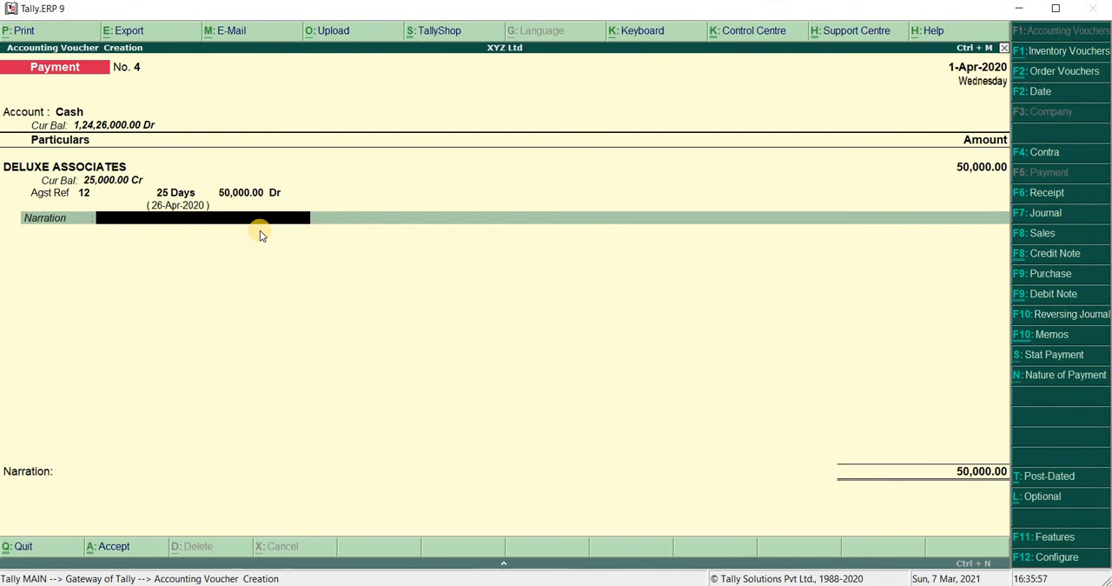
Save the payment voucher without any narration and return to the Gateway of Tally
{"action": "key", "text": "Return"}
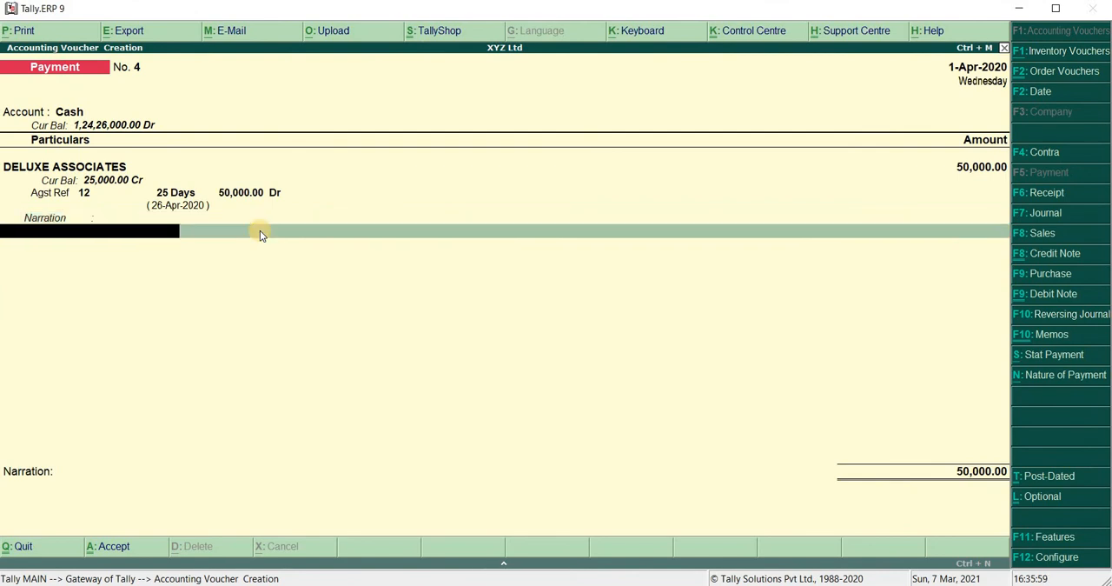
{"action": "key", "text": "Return"}
{"action": "key", "text": "Return"}
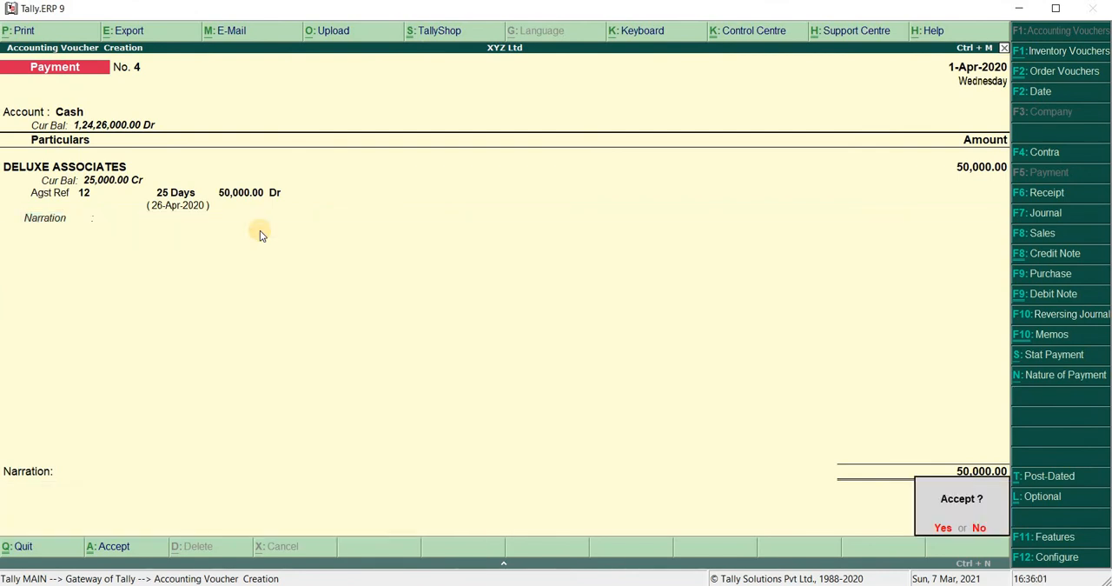
{"action": "key", "text": "Return"}
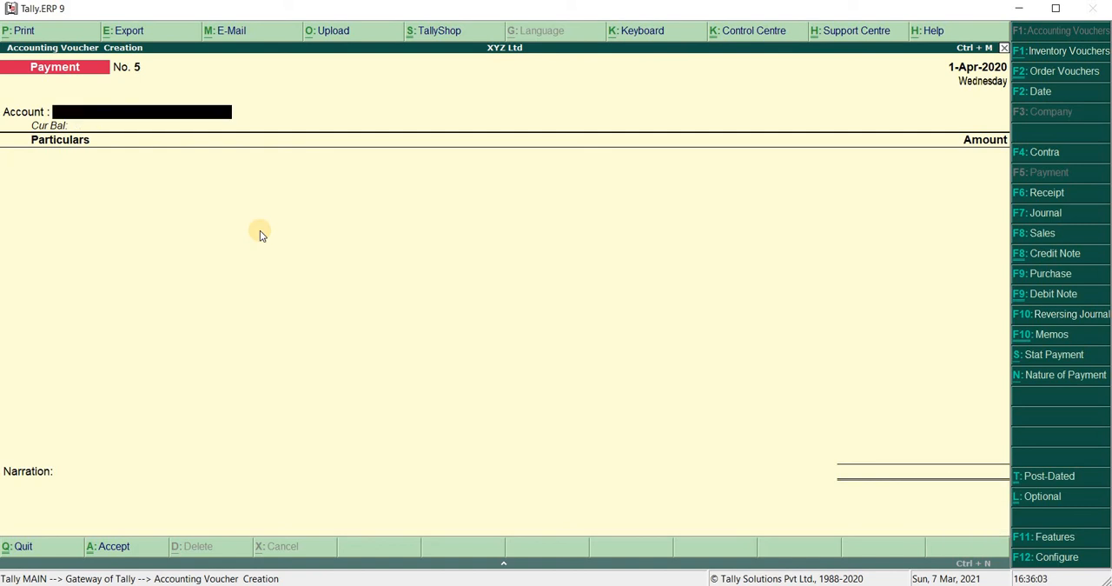
{"action": "key", "text": "Escape"}
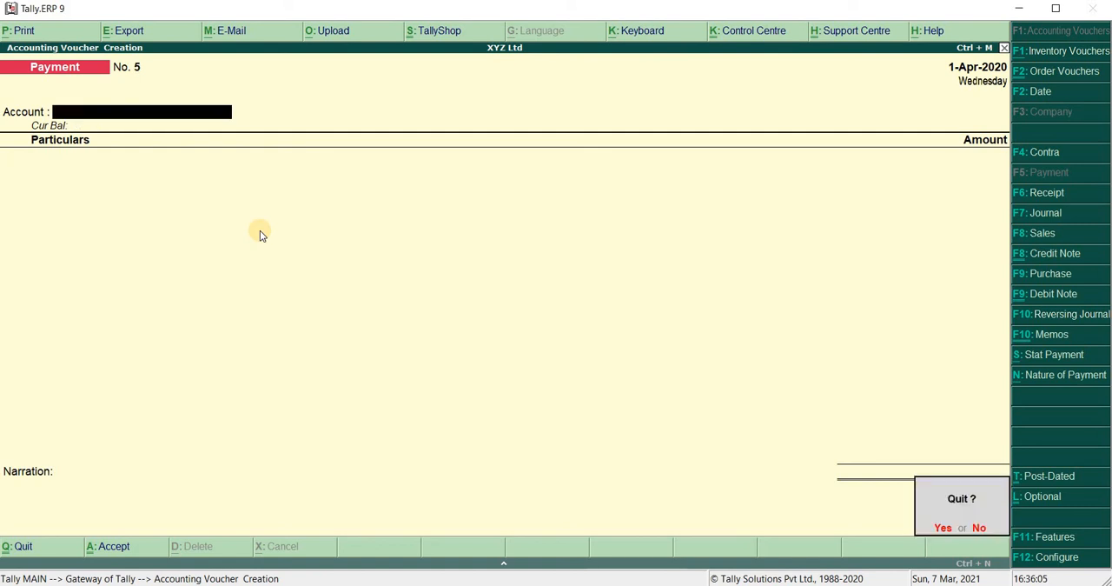
{"action": "key", "text": "Return"}
{"action": "key", "text": "Escape"}
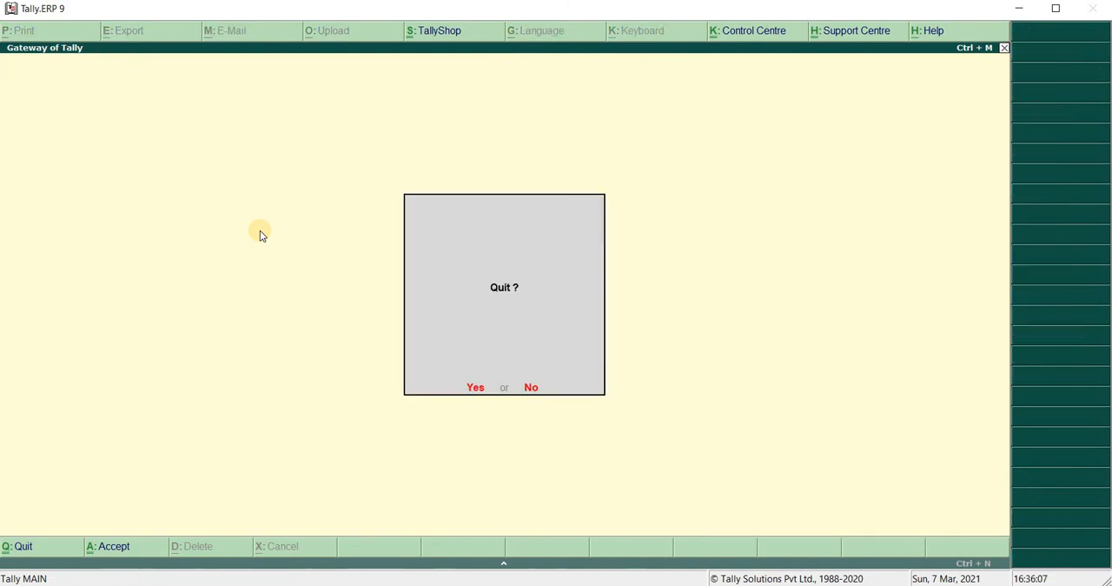
{"action": "key", "text": "Escape"}
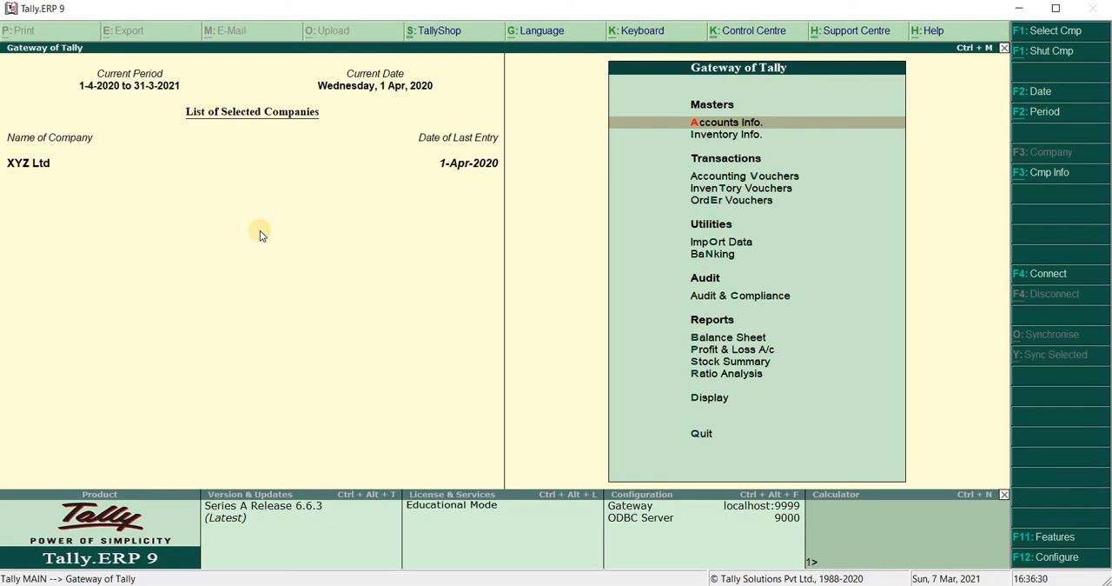
Display the outstanding bills payable from the statements of accounts in the detailed format
{"action": "key", "text": "d"}
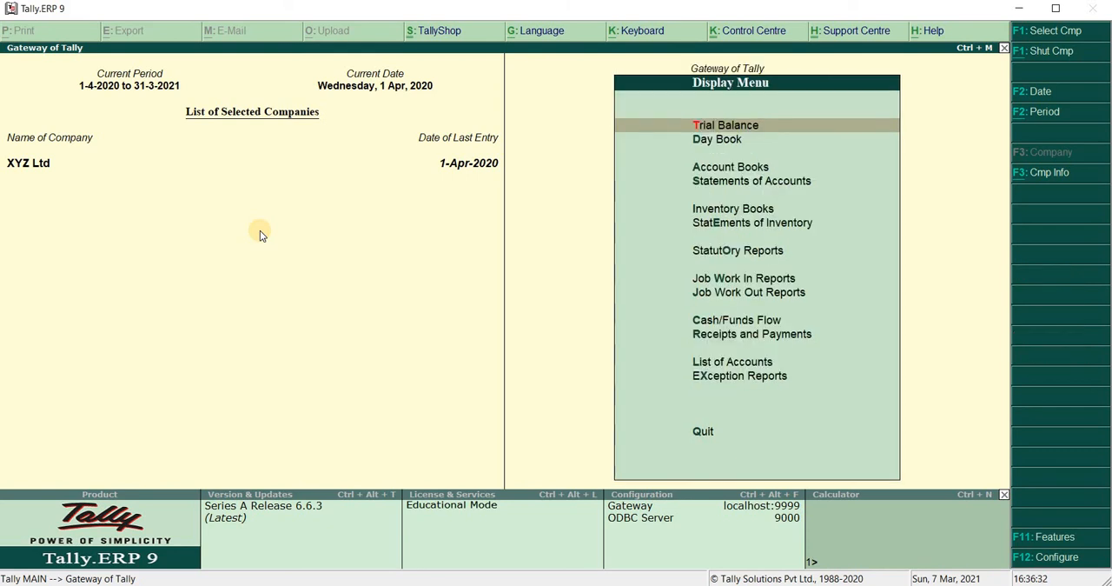
{"action": "key", "text": "s"}
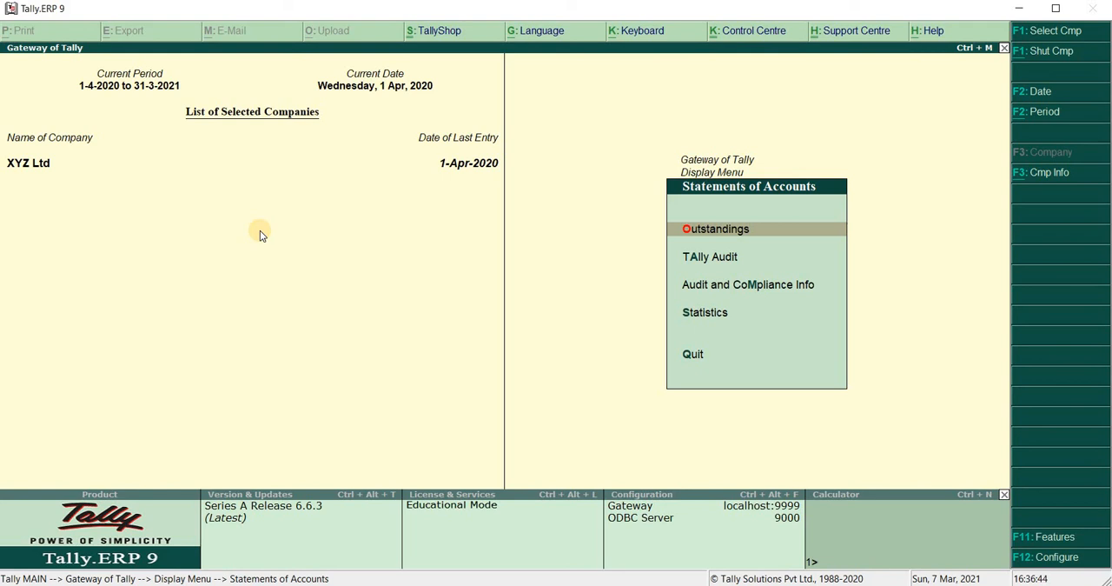
{"action": "key", "text": "Return"}
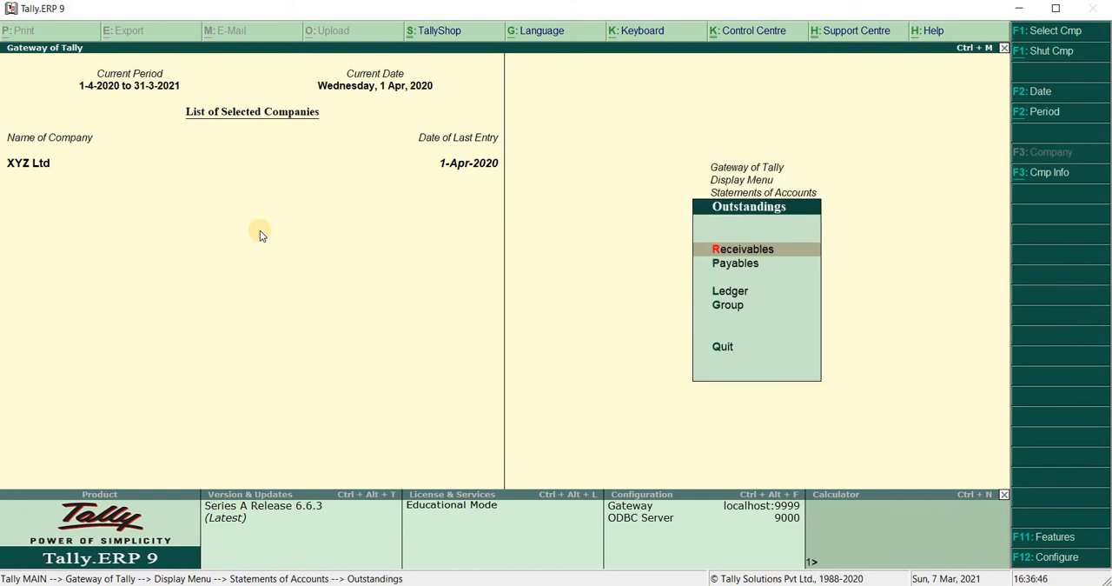
{"action": "key", "text": "Down"}
{"action": "key", "text": "Return"}
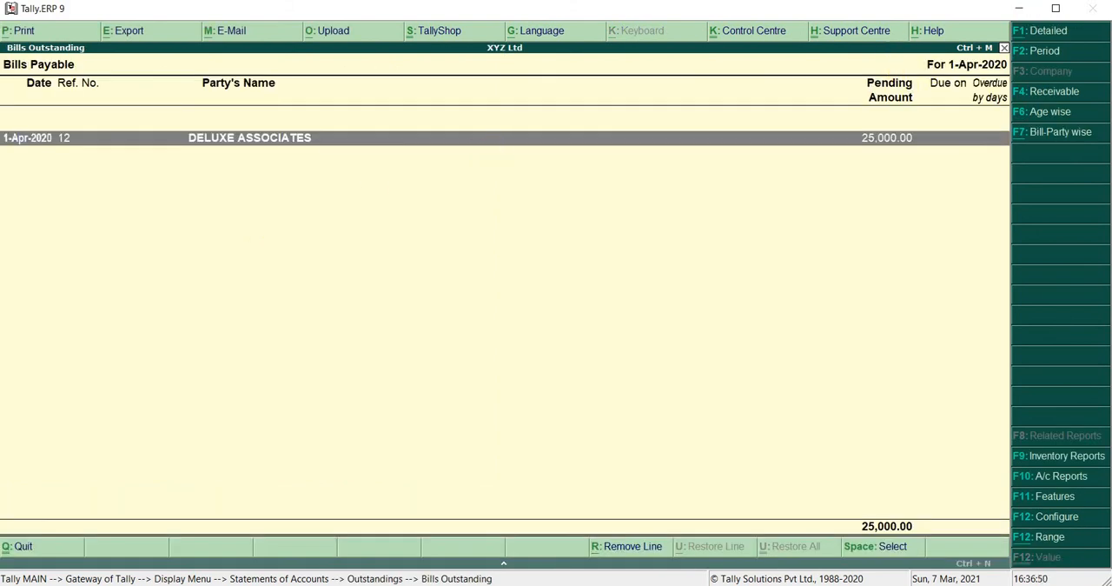
{"action": "left_click", "coordinate": [1041, 28]}
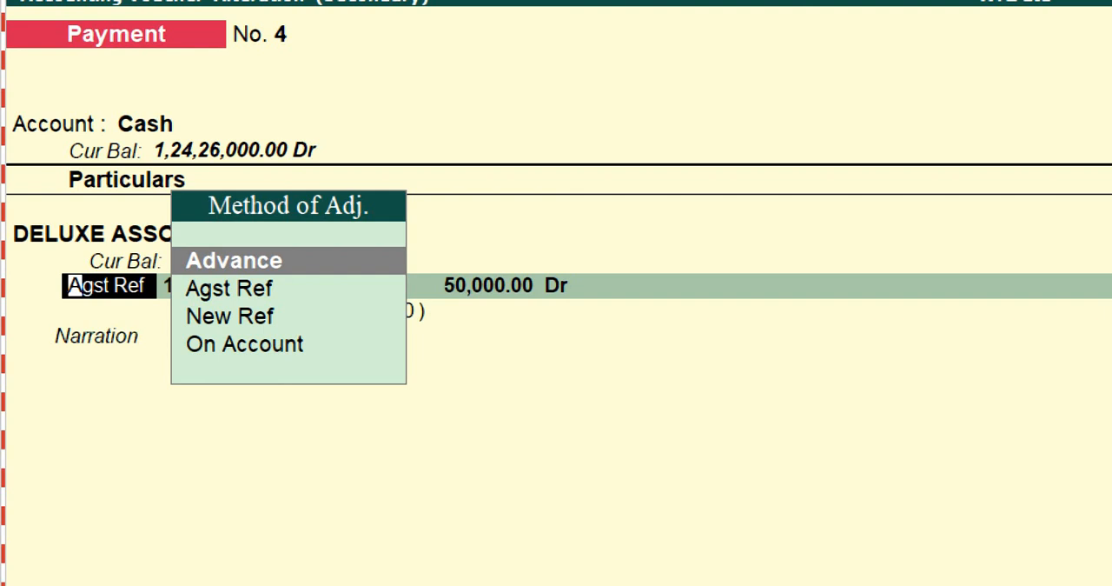
Review the Advance, Agst Ref, New Ref and On Account adjustment methods available for the DELUXE ASSOCIATES payment
{"action": "key", "text": "Down"}
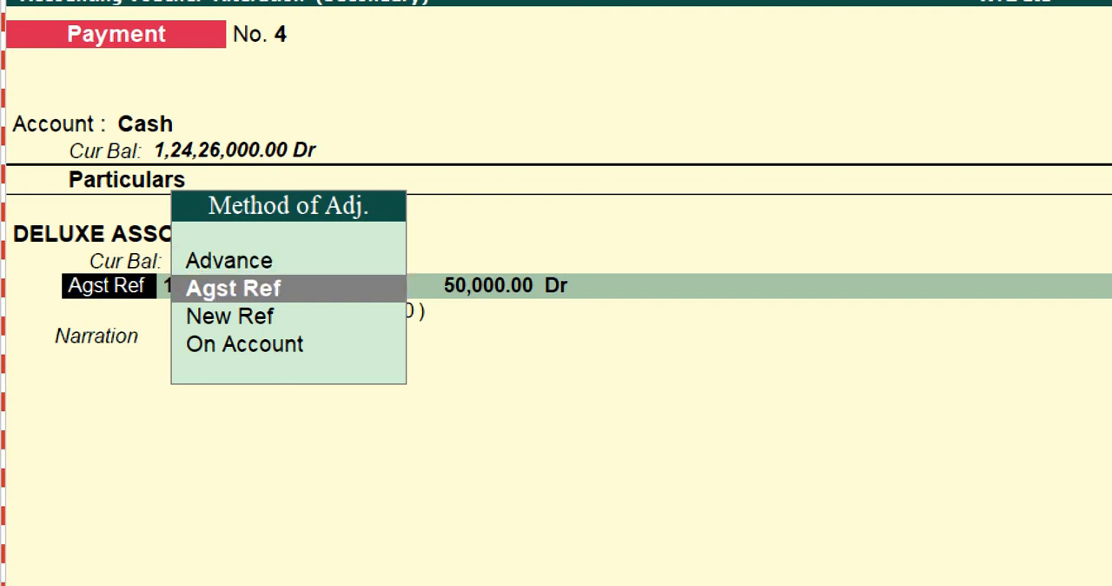
{"action": "key", "text": "Up"}
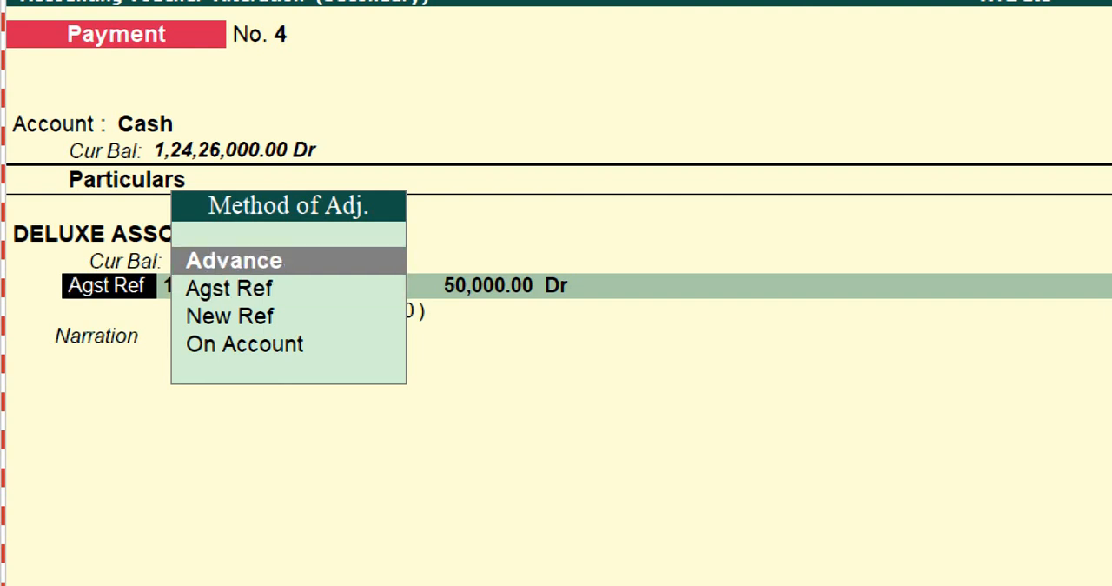
{"action": "key", "text": "Down"}
{"action": "key", "text": "Down"}
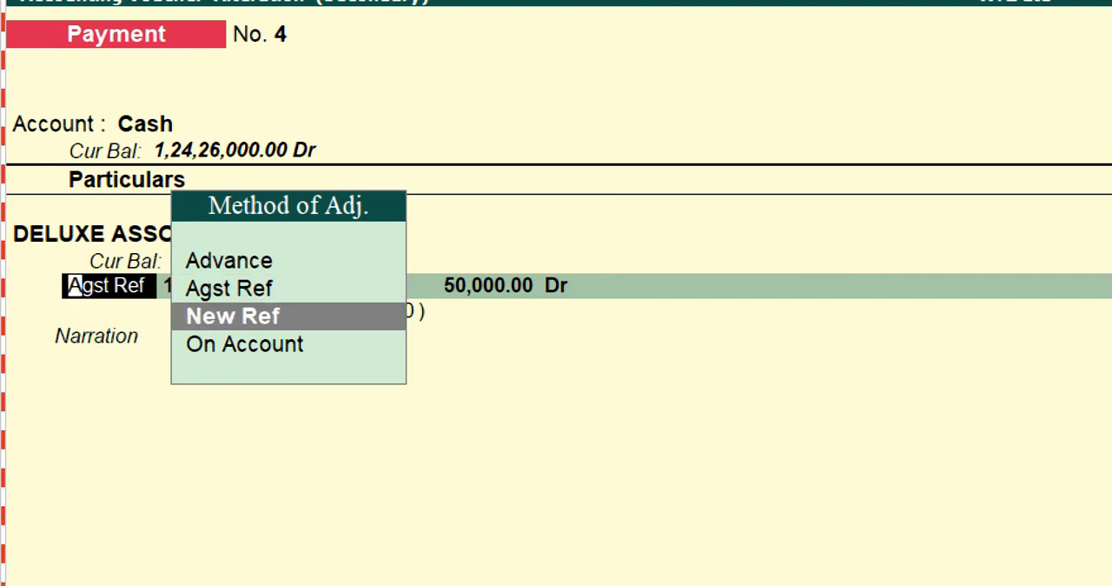
{"action": "key", "text": "Down"}
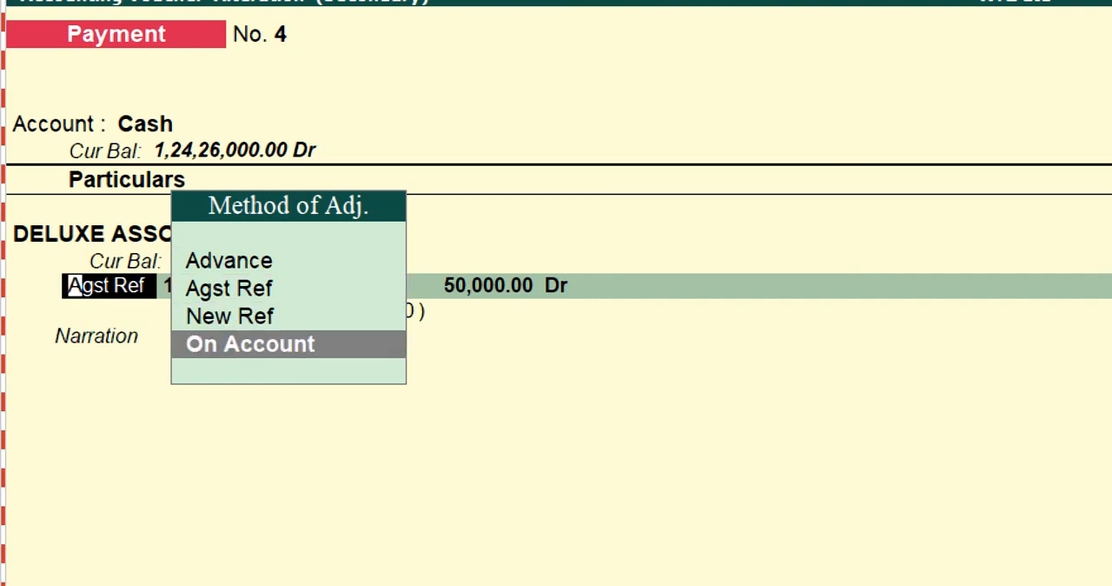
{"action": "key", "text": "Up"}
{"action": "key", "text": "Up"}
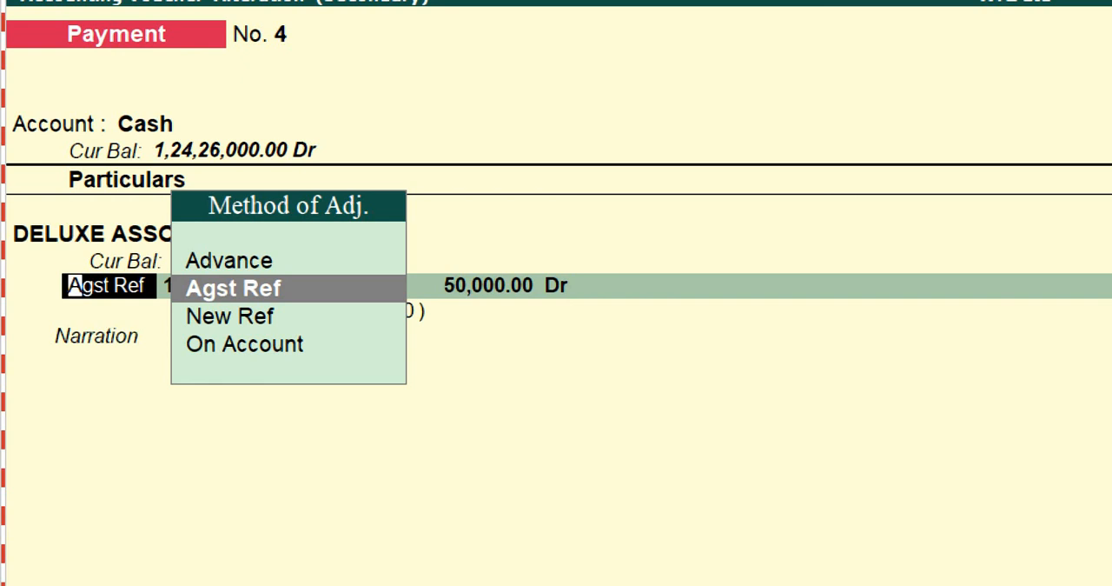
{"action": "key", "text": "Down"}
{"action": "key", "text": "Down"}
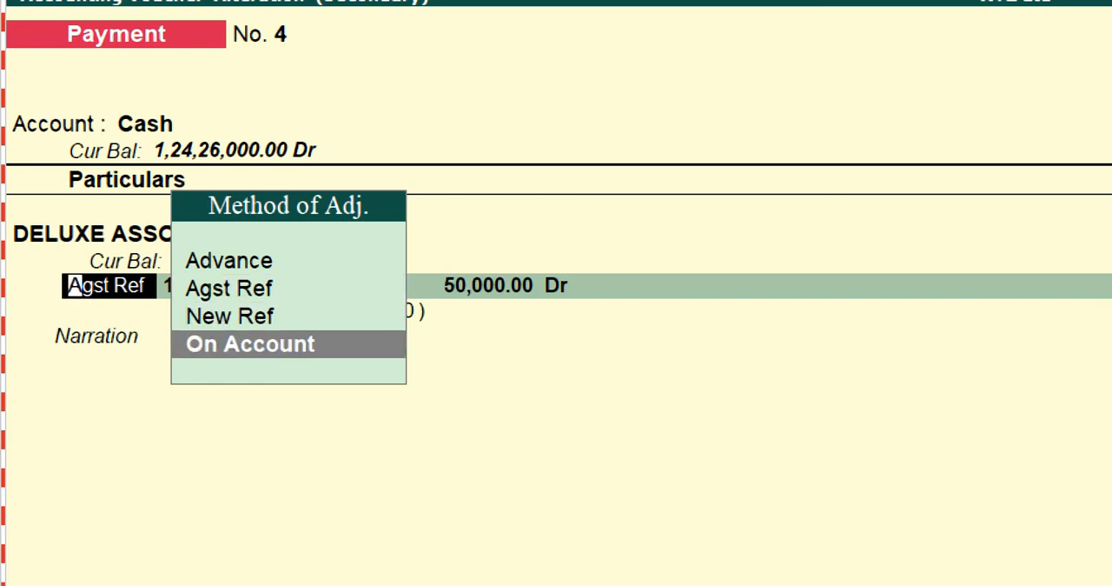